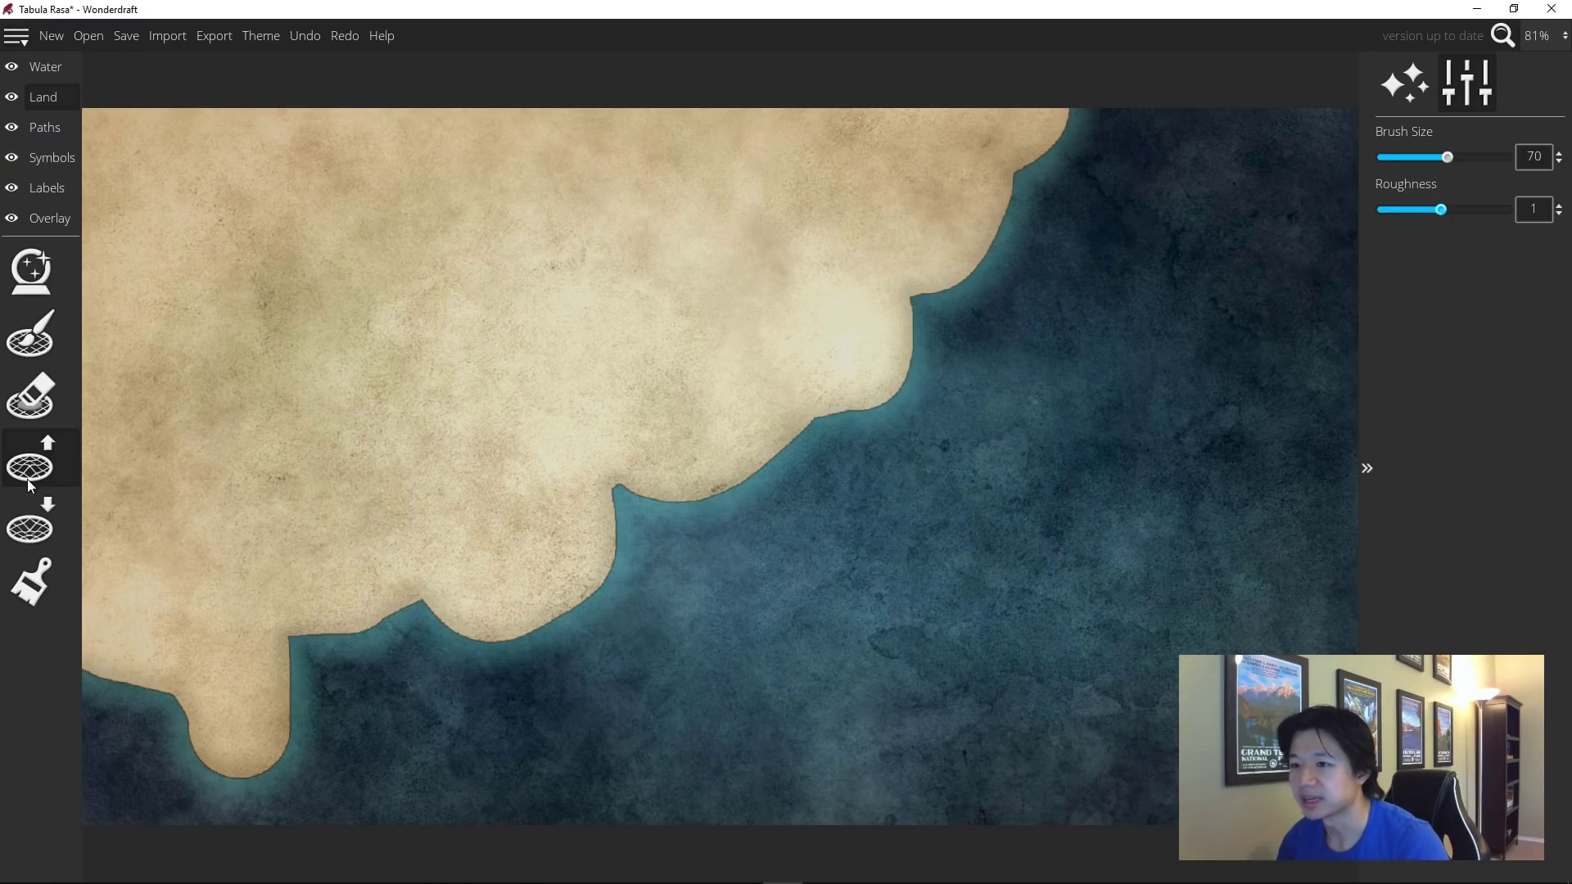
Grow the coast slightly with Raise Land, then test a size-128 brush bulge and undo it.
{"action": "left_click", "coordinate": [47, 416]}
{"action": "mouse_move", "coordinate": [789, 461]}
{"action": "left_mouse_down"}
{"action": "mouse_move", "coordinate": [814, 415]}
{"action": "mouse_move", "coordinate": [744, 481]}
{"action": "mouse_move", "coordinate": [677, 498]}
{"action": "mouse_move", "coordinate": [610, 489]}
{"action": "left_mouse_up"}
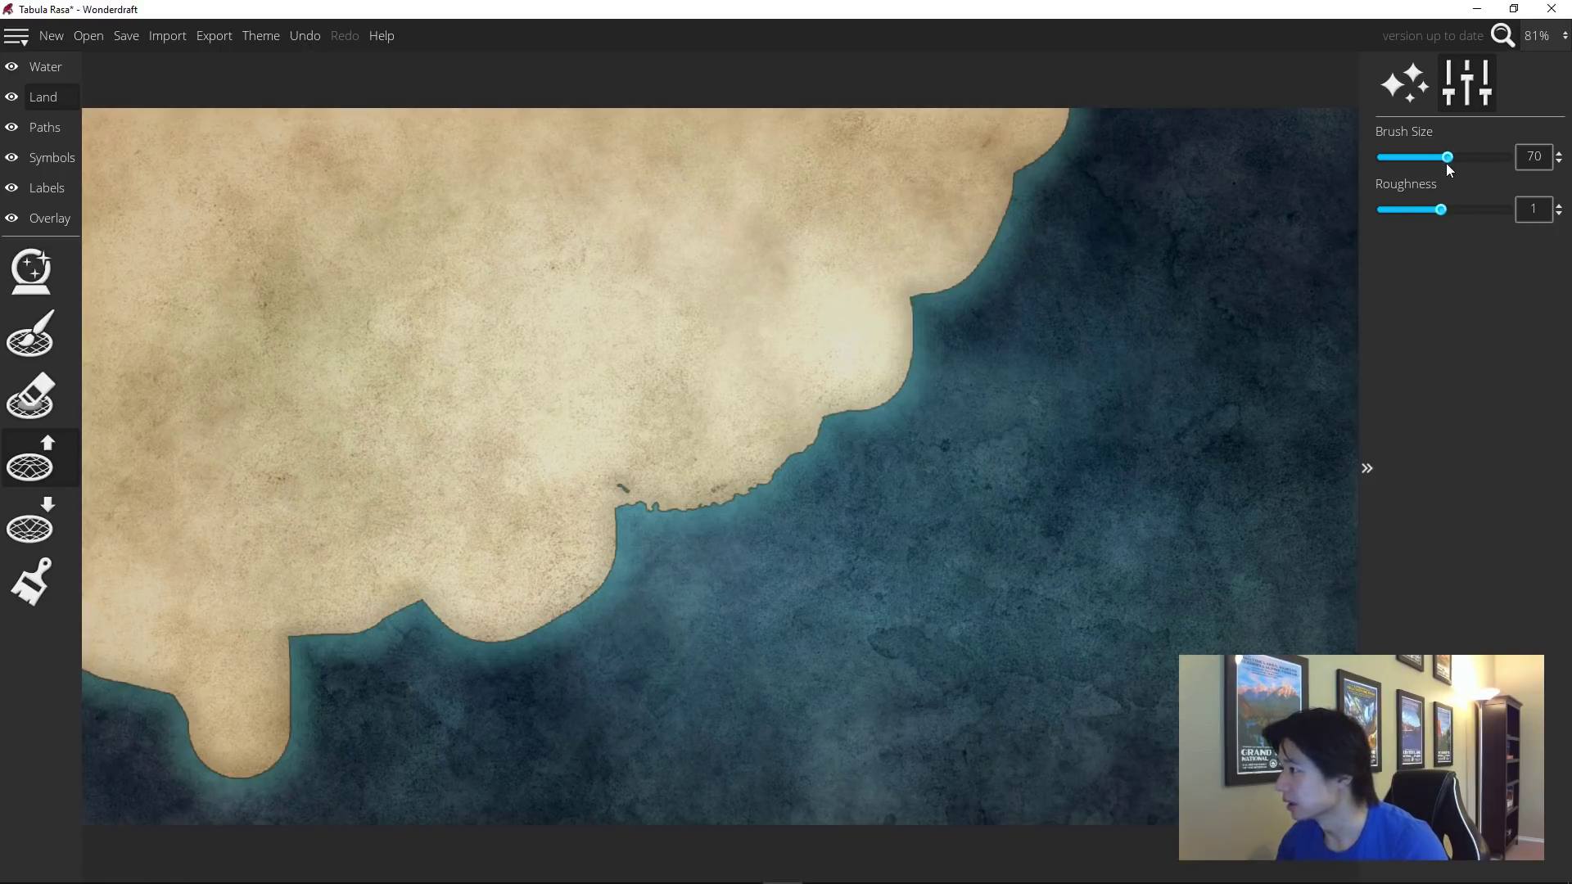
{"action": "left_click_drag", "start_coordinate": [1448, 166], "coordinate": [1507, 160]}
{"action": "mouse_move", "coordinate": [917, 381]}
{"action": "left_mouse_down"}
{"action": "mouse_move", "coordinate": [730, 495]}
{"action": "mouse_move", "coordinate": [663, 511]}
{"action": "mouse_move", "coordinate": [610, 483]}
{"action": "left_mouse_up"}
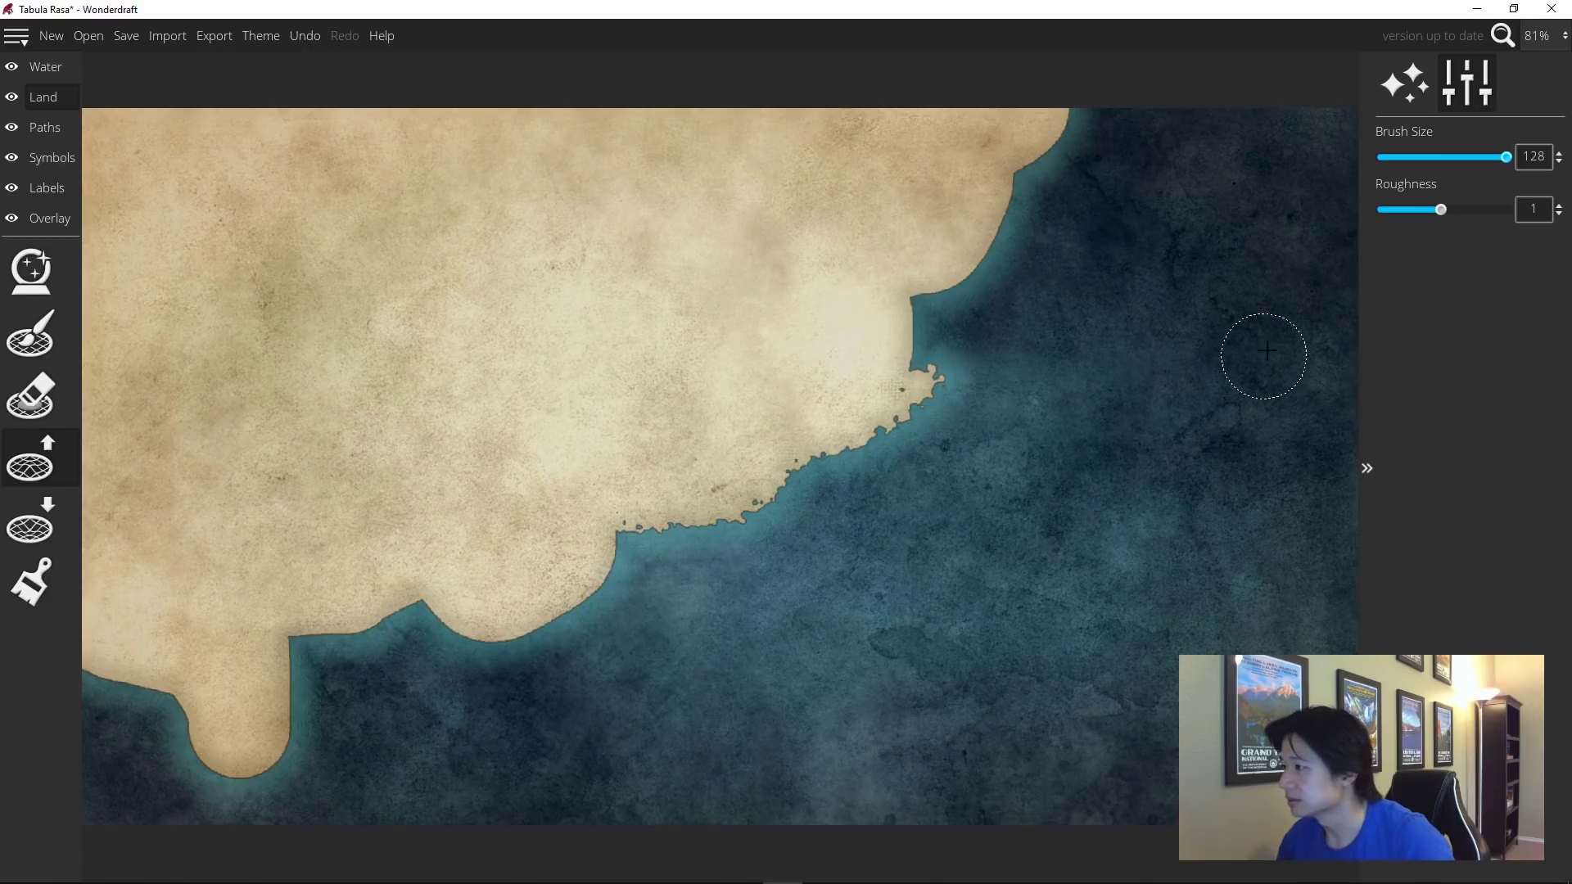
{"action": "key", "text": "ctrl+z"}
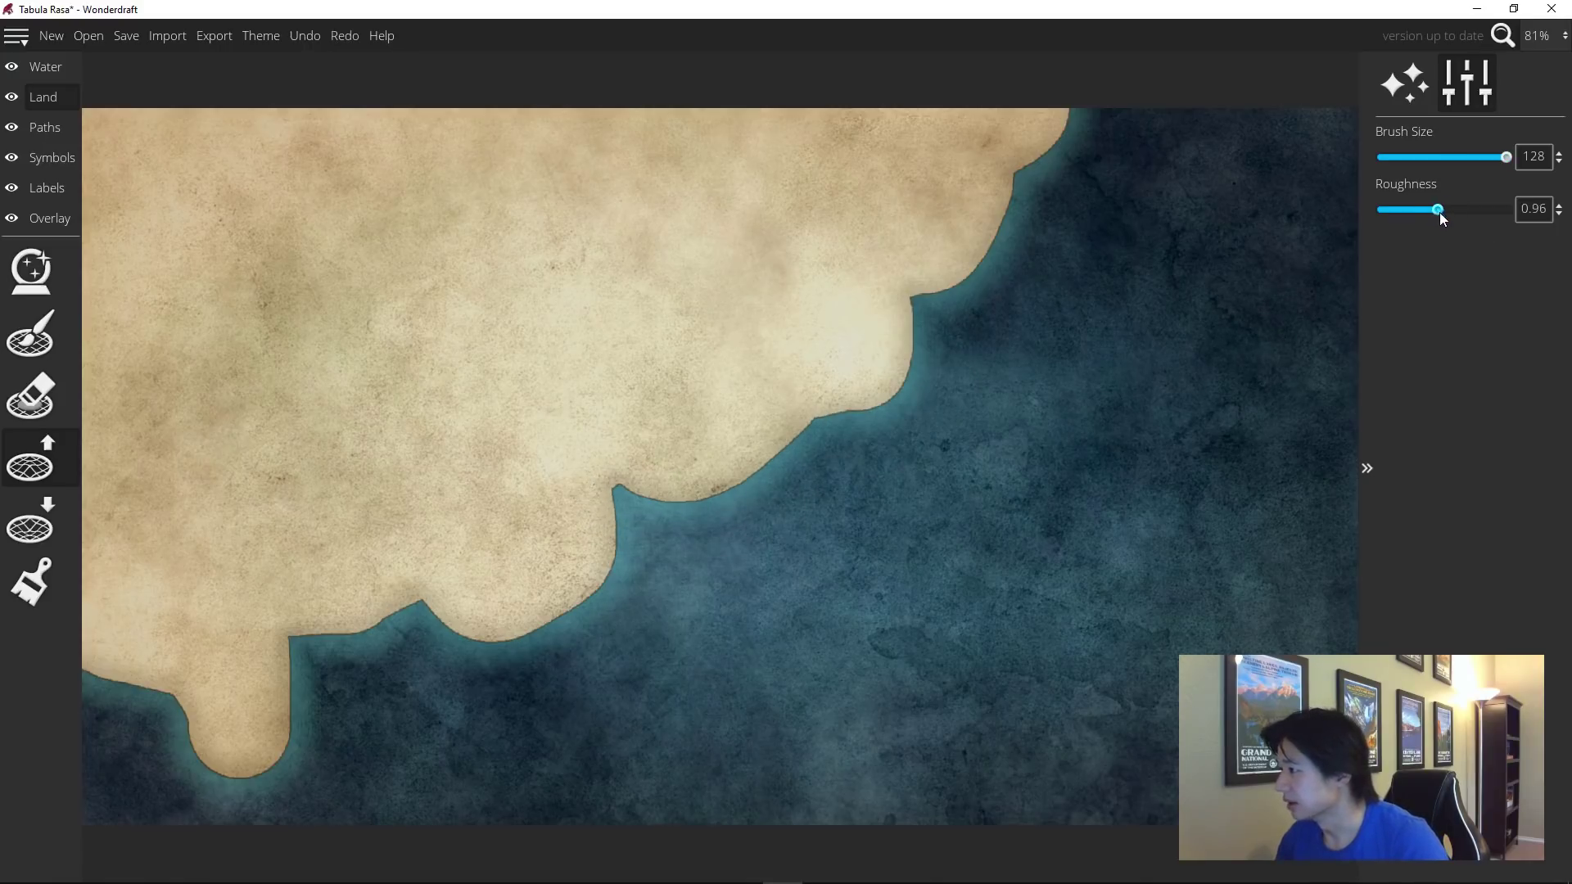
Try roughness 1.82, then settle on 0.3 and push the shoreline outward top to bottom.
{"action": "left_click_drag", "start_coordinate": [1439, 211], "coordinate": [1495, 210]}
{"action": "mouse_move", "coordinate": [848, 410]}
{"action": "left_mouse_down"}
{"action": "mouse_move", "coordinate": [723, 485]}
{"action": "mouse_move", "coordinate": [607, 505]}
{"action": "mouse_move", "coordinate": [573, 607]}
{"action": "mouse_move", "coordinate": [549, 625]}
{"action": "mouse_move", "coordinate": [480, 637]}
{"action": "mouse_move", "coordinate": [443, 626]}
{"action": "left_mouse_up"}
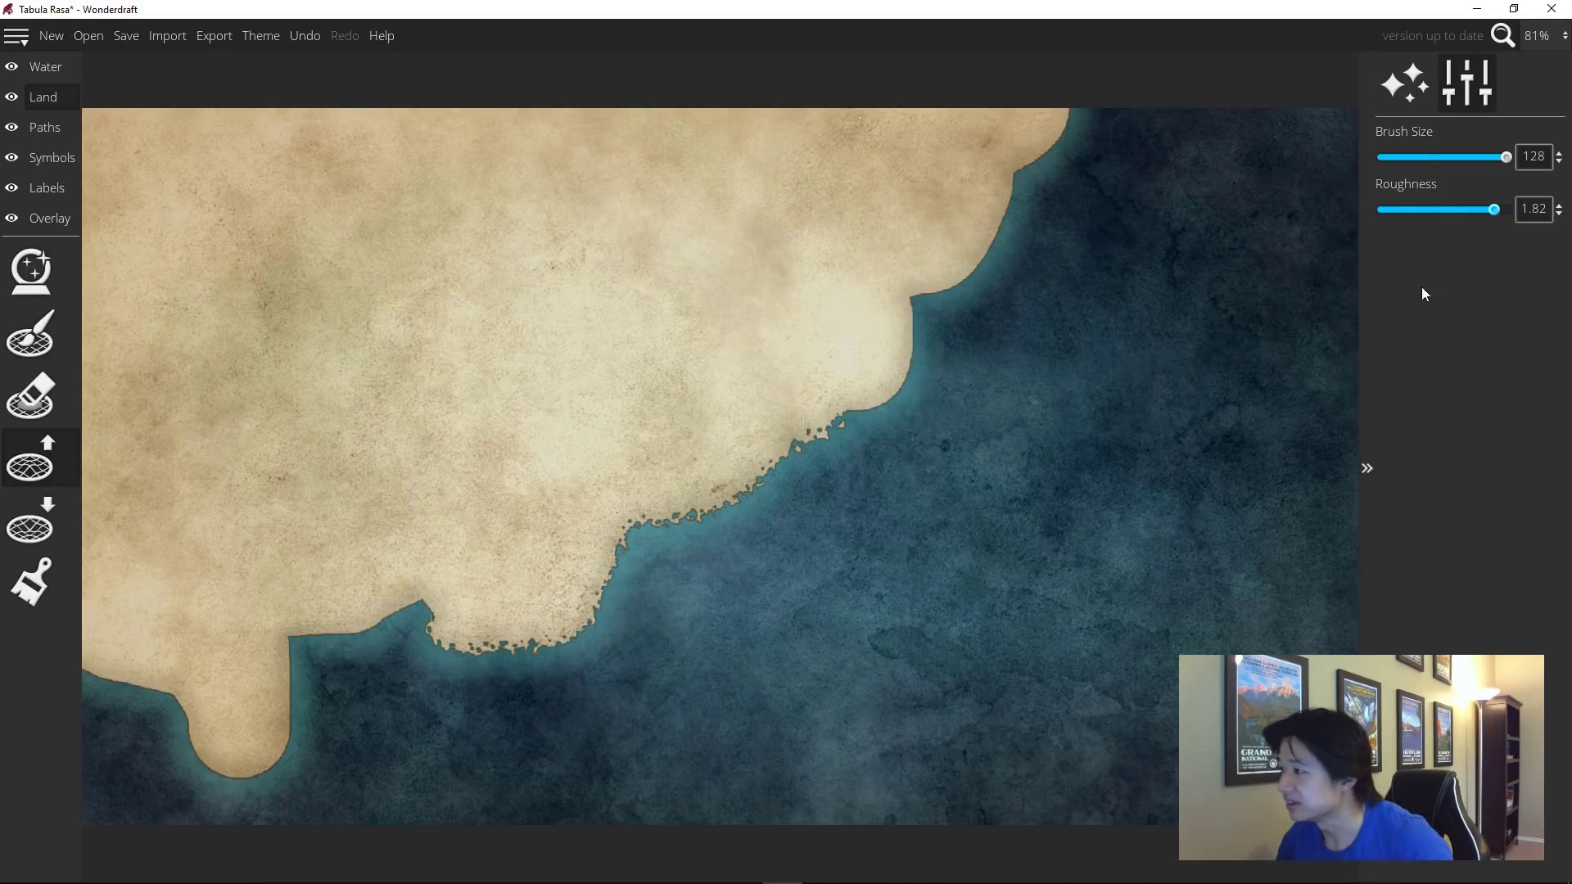
{"action": "left_click", "coordinate": [1394, 213]}
{"action": "mouse_move", "coordinate": [931, 328]}
{"action": "left_mouse_down"}
{"action": "mouse_move", "coordinate": [887, 341]}
{"action": "mouse_move", "coordinate": [867, 389]}
{"action": "mouse_move", "coordinate": [809, 444]}
{"action": "mouse_move", "coordinate": [641, 523]}
{"action": "mouse_move", "coordinate": [554, 620]}
{"action": "mouse_move", "coordinate": [507, 645]}
{"action": "mouse_move", "coordinate": [477, 622]}
{"action": "left_mouse_up"}
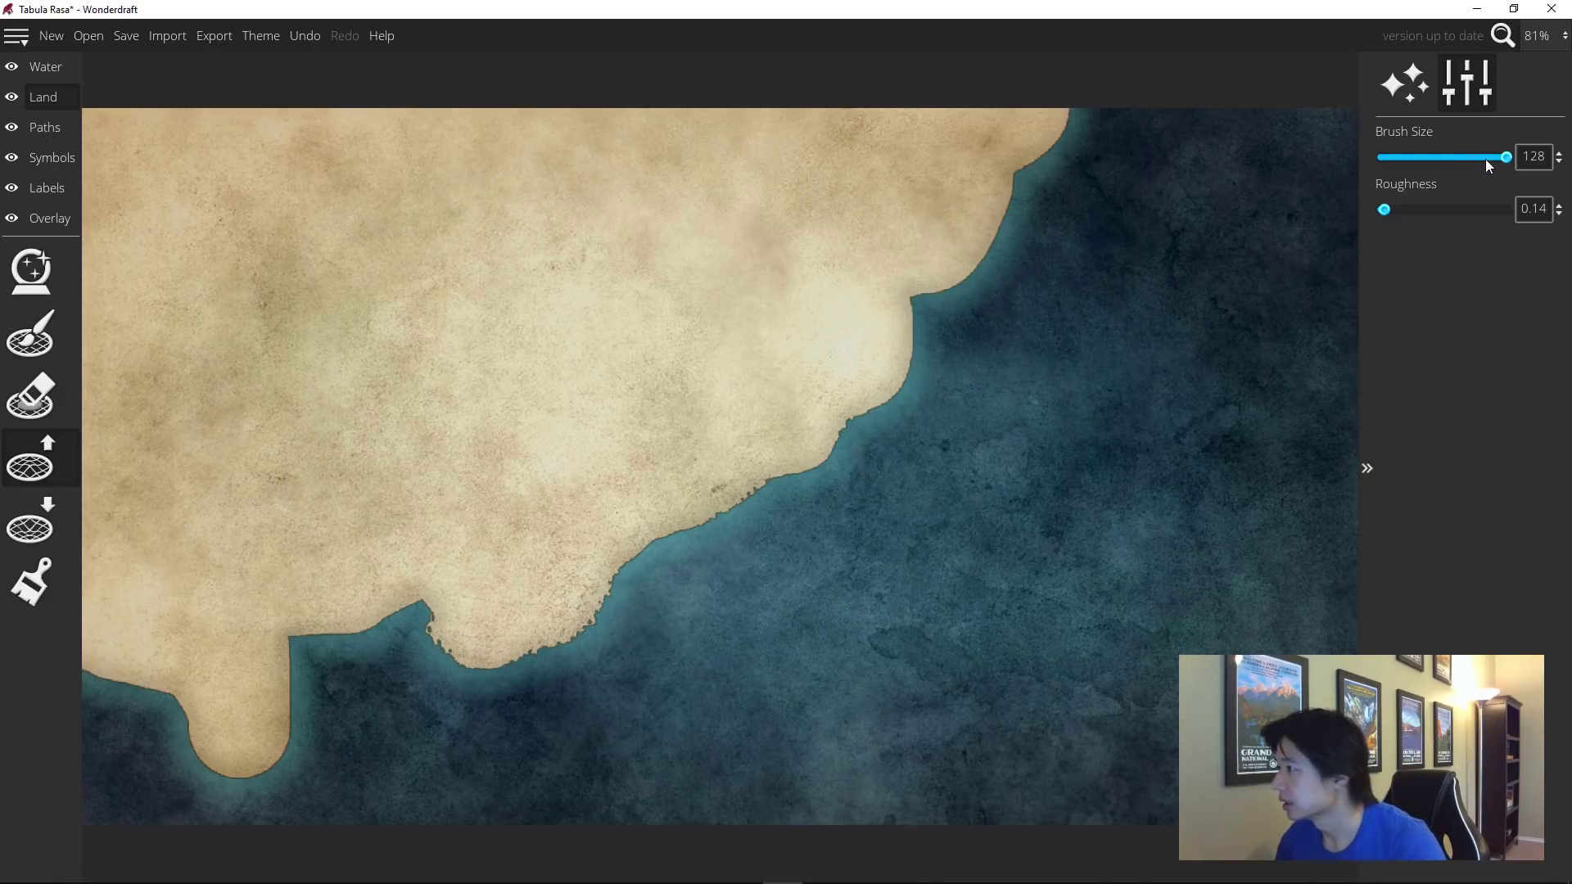
{"action": "mouse_move", "coordinate": [1412, 215]}
{"action": "left_mouse_down"}
{"action": "mouse_move", "coordinate": [1431, 214]}
{"action": "mouse_move", "coordinate": [1395, 211]}
{"action": "left_mouse_up"}
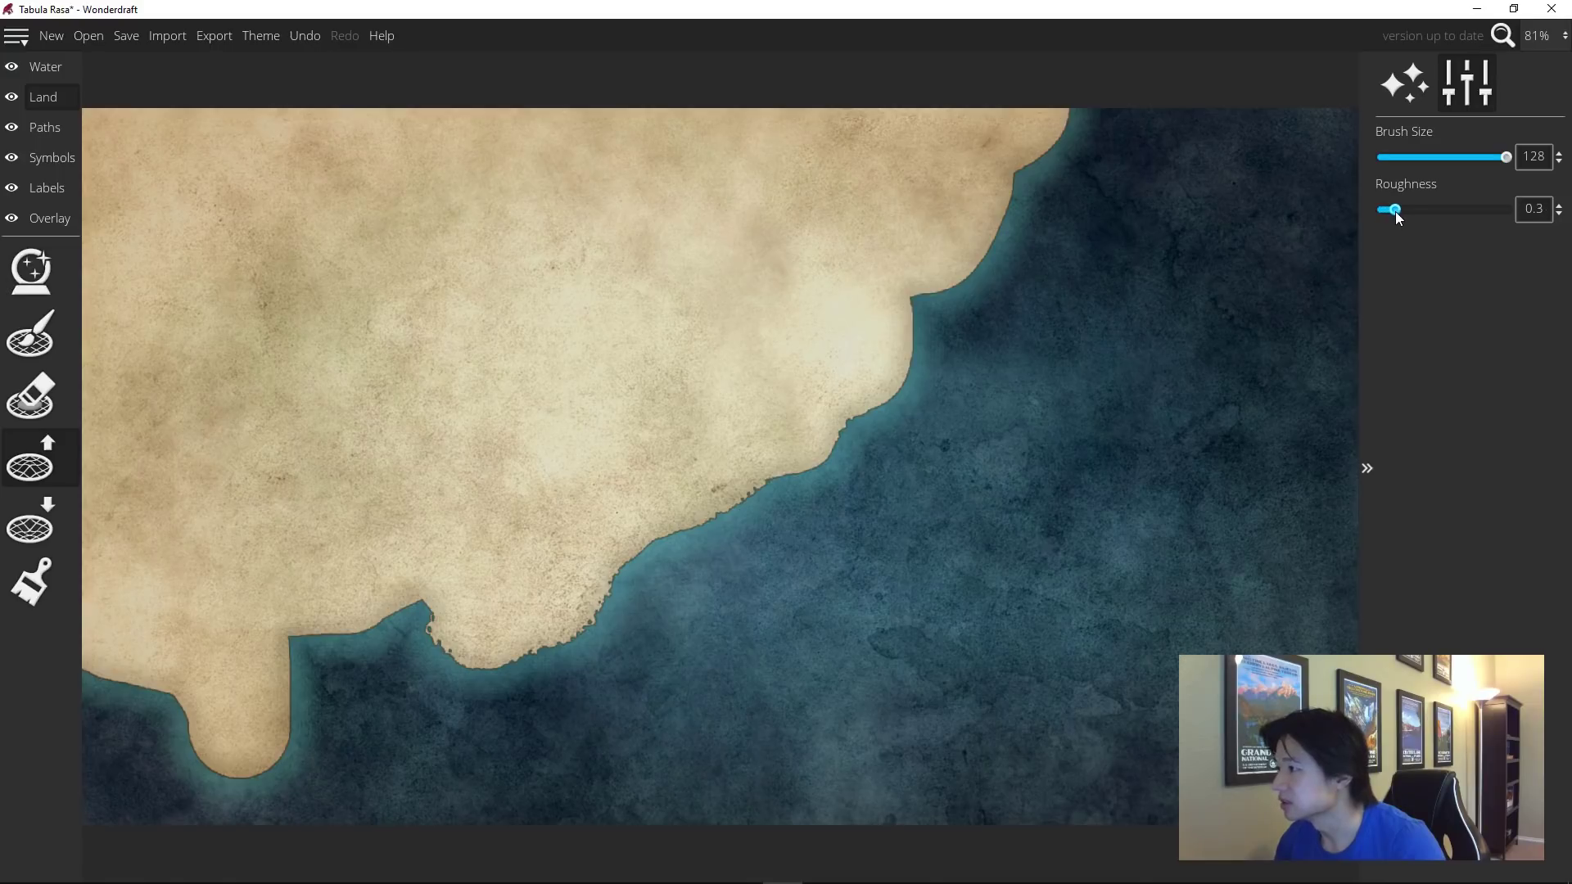
{"action": "mouse_move", "coordinate": [1084, 108]}
{"action": "left_mouse_down"}
{"action": "mouse_move", "coordinate": [1003, 192]}
{"action": "mouse_move", "coordinate": [937, 299]}
{"action": "mouse_move", "coordinate": [908, 309]}
{"action": "mouse_move", "coordinate": [869, 397]}
{"action": "mouse_move", "coordinate": [803, 460]}
{"action": "mouse_move", "coordinate": [629, 547]}
{"action": "mouse_move", "coordinate": [552, 633]}
{"action": "mouse_move", "coordinate": [499, 651]}
{"action": "mouse_move", "coordinate": [386, 612]}
{"action": "mouse_move", "coordinate": [263, 642]}
{"action": "mouse_move", "coordinate": [277, 698]}
{"action": "mouse_move", "coordinate": [253, 770]}
{"action": "mouse_move", "coordinate": [219, 784]}
{"action": "mouse_move", "coordinate": [166, 686]}
{"action": "mouse_move", "coordinate": [99, 672]}
{"action": "mouse_move", "coordinate": [110, 698]}
{"action": "mouse_move", "coordinate": [145, 716]}
{"action": "mouse_move", "coordinate": [172, 783]}
{"action": "mouse_move", "coordinate": [249, 813]}
{"action": "mouse_move", "coordinate": [406, 666]}
{"action": "mouse_move", "coordinate": [590, 684]}
{"action": "mouse_move", "coordinate": [570, 680]}
{"action": "mouse_move", "coordinate": [674, 599]}
{"action": "mouse_move", "coordinate": [700, 554]}
{"action": "mouse_move", "coordinate": [659, 579]}
{"action": "mouse_move", "coordinate": [646, 613]}
{"action": "mouse_move", "coordinate": [756, 539]}
{"action": "mouse_move", "coordinate": [733, 538]}
{"action": "mouse_move", "coordinate": [840, 497]}
{"action": "mouse_move", "coordinate": [941, 382]}
{"action": "mouse_move", "coordinate": [933, 398]}
{"action": "mouse_move", "coordinate": [1015, 249]}
{"action": "mouse_move", "coordinate": [1071, 194]}
{"action": "mouse_move", "coordinate": [1196, 289]}
{"action": "left_mouse_up"}
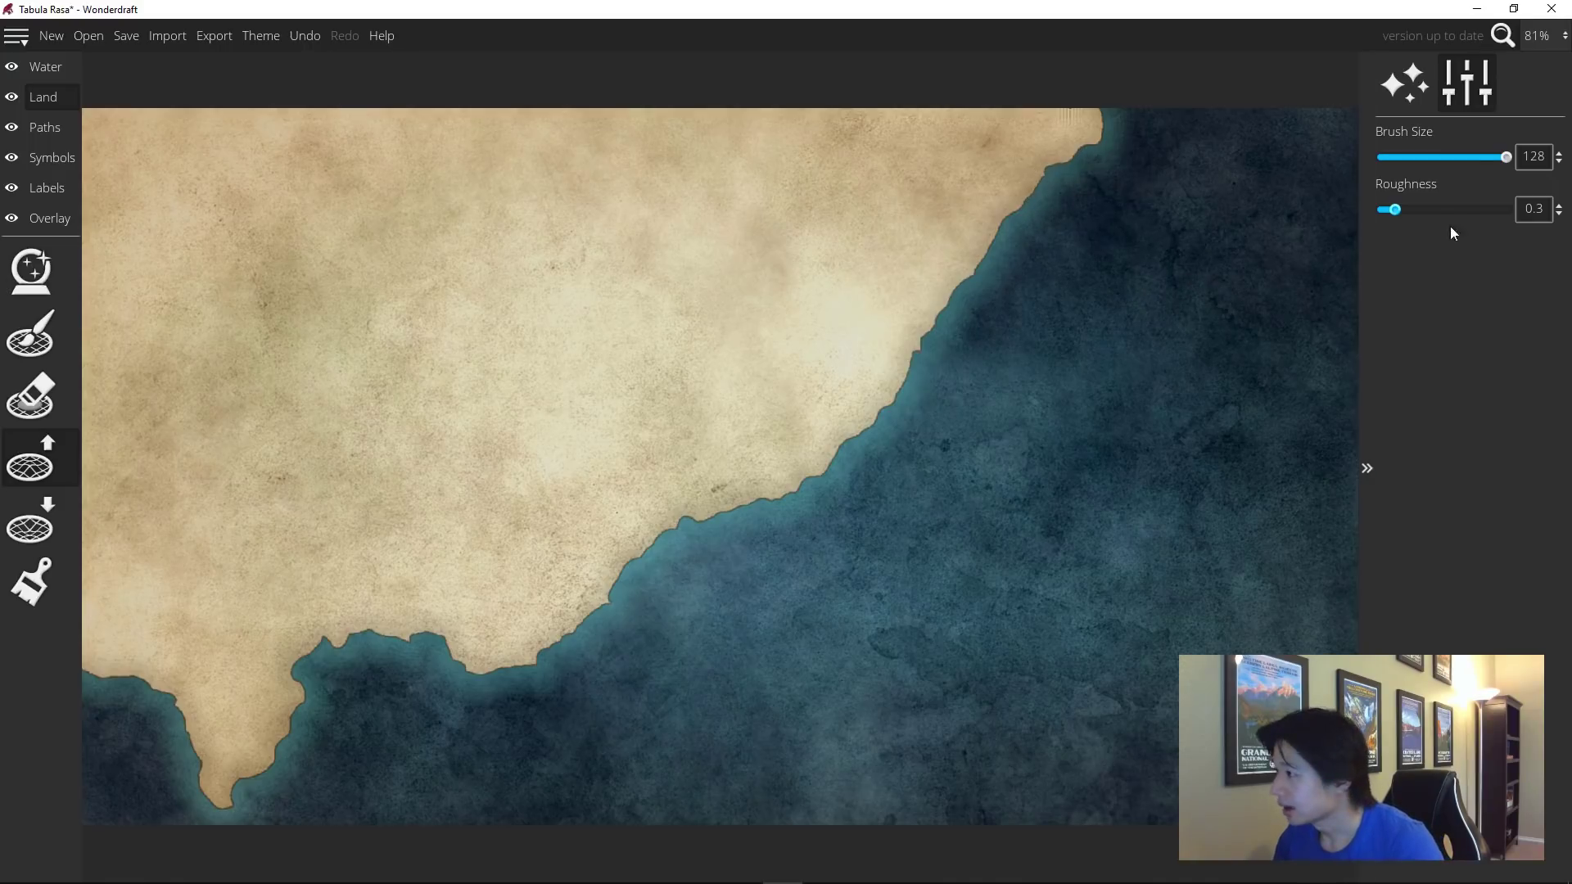
Paint rugged land along the upper coastline at brush size 102, then 88, with raised roughness.
{"action": "left_click", "coordinate": [1481, 157]}
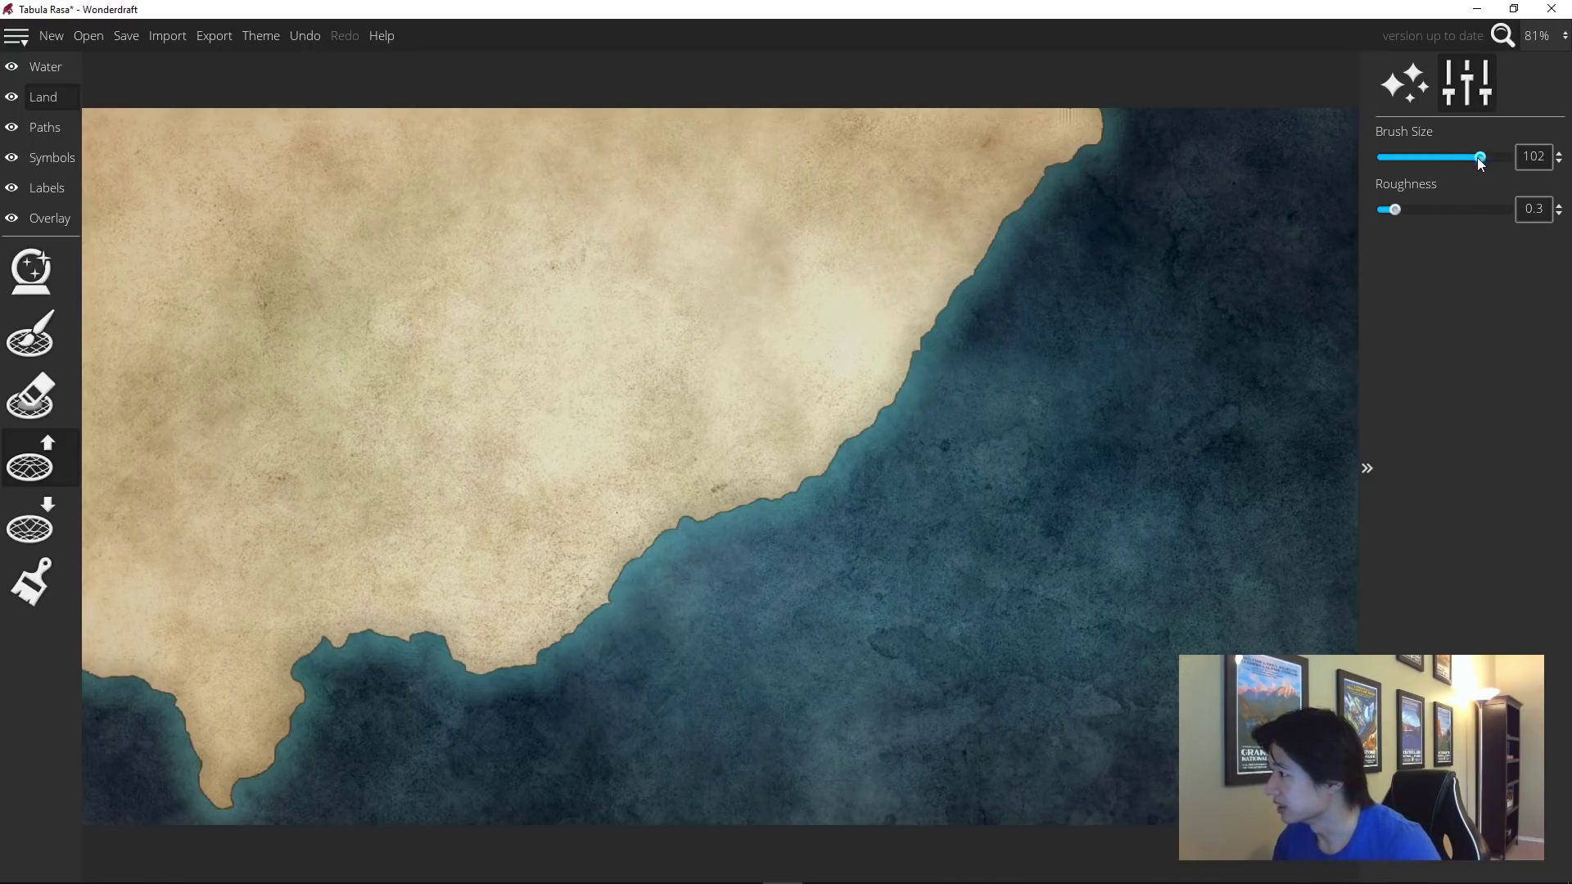
{"action": "left_click", "coordinate": [1412, 213]}
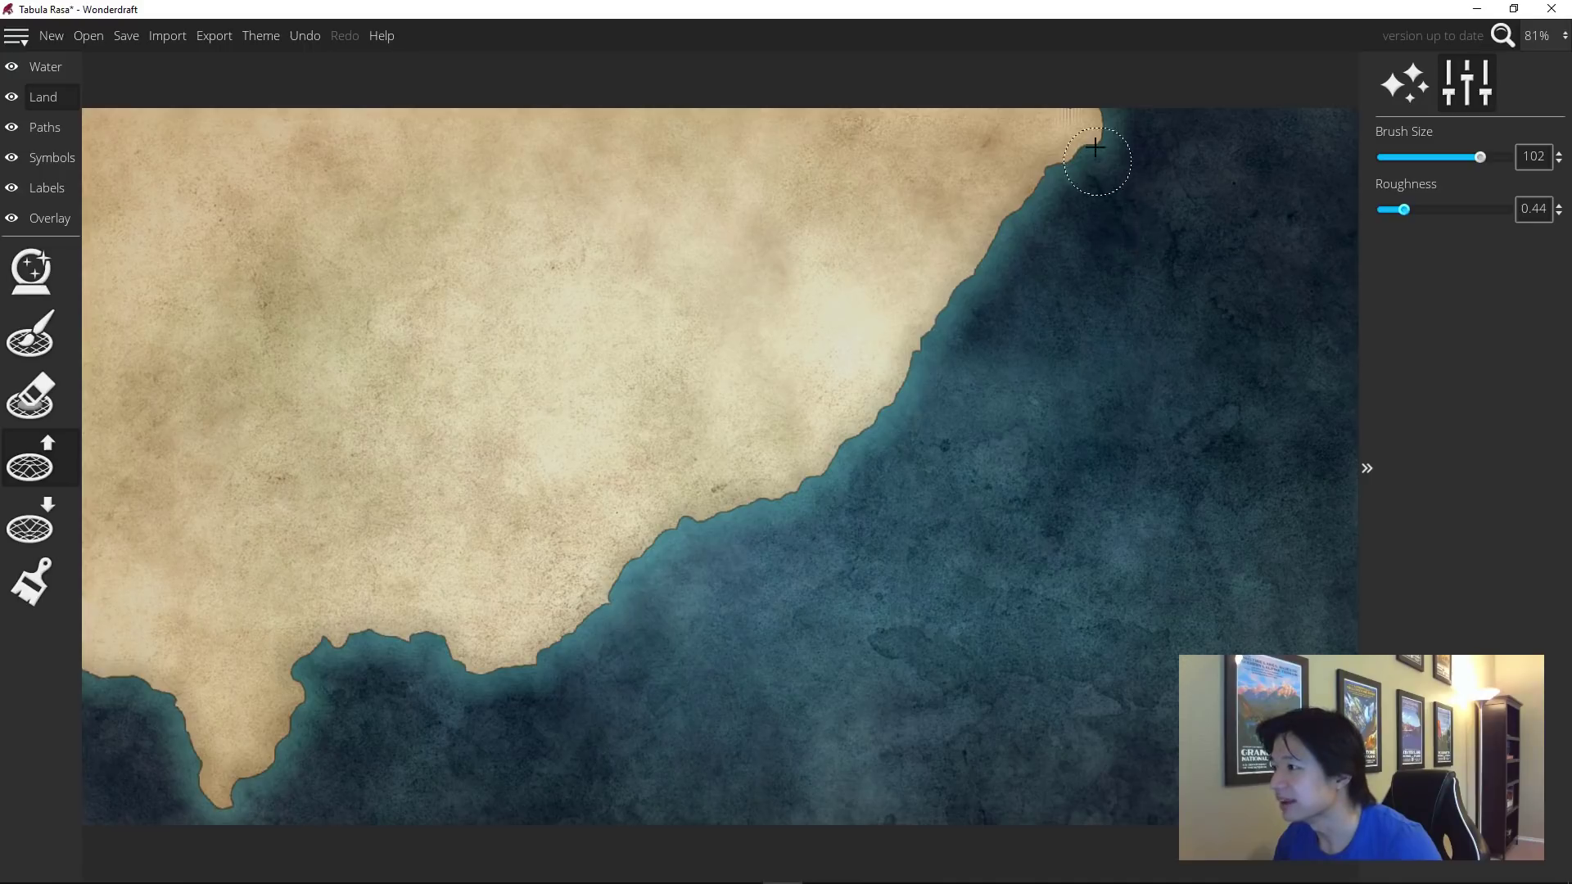
{"action": "mouse_move", "coordinate": [1098, 122]}
{"action": "left_mouse_down"}
{"action": "mouse_move", "coordinate": [962, 264]}
{"action": "mouse_move", "coordinate": [872, 410]}
{"action": "mouse_move", "coordinate": [774, 492]}
{"action": "mouse_move", "coordinate": [632, 534]}
{"action": "mouse_move", "coordinate": [560, 633]}
{"action": "mouse_move", "coordinate": [467, 667]}
{"action": "mouse_move", "coordinate": [414, 632]}
{"action": "mouse_move", "coordinate": [342, 625]}
{"action": "mouse_move", "coordinate": [295, 668]}
{"action": "mouse_move", "coordinate": [259, 750]}
{"action": "mouse_move", "coordinate": [183, 748]}
{"action": "mouse_move", "coordinate": [201, 706]}
{"action": "left_mouse_up"}
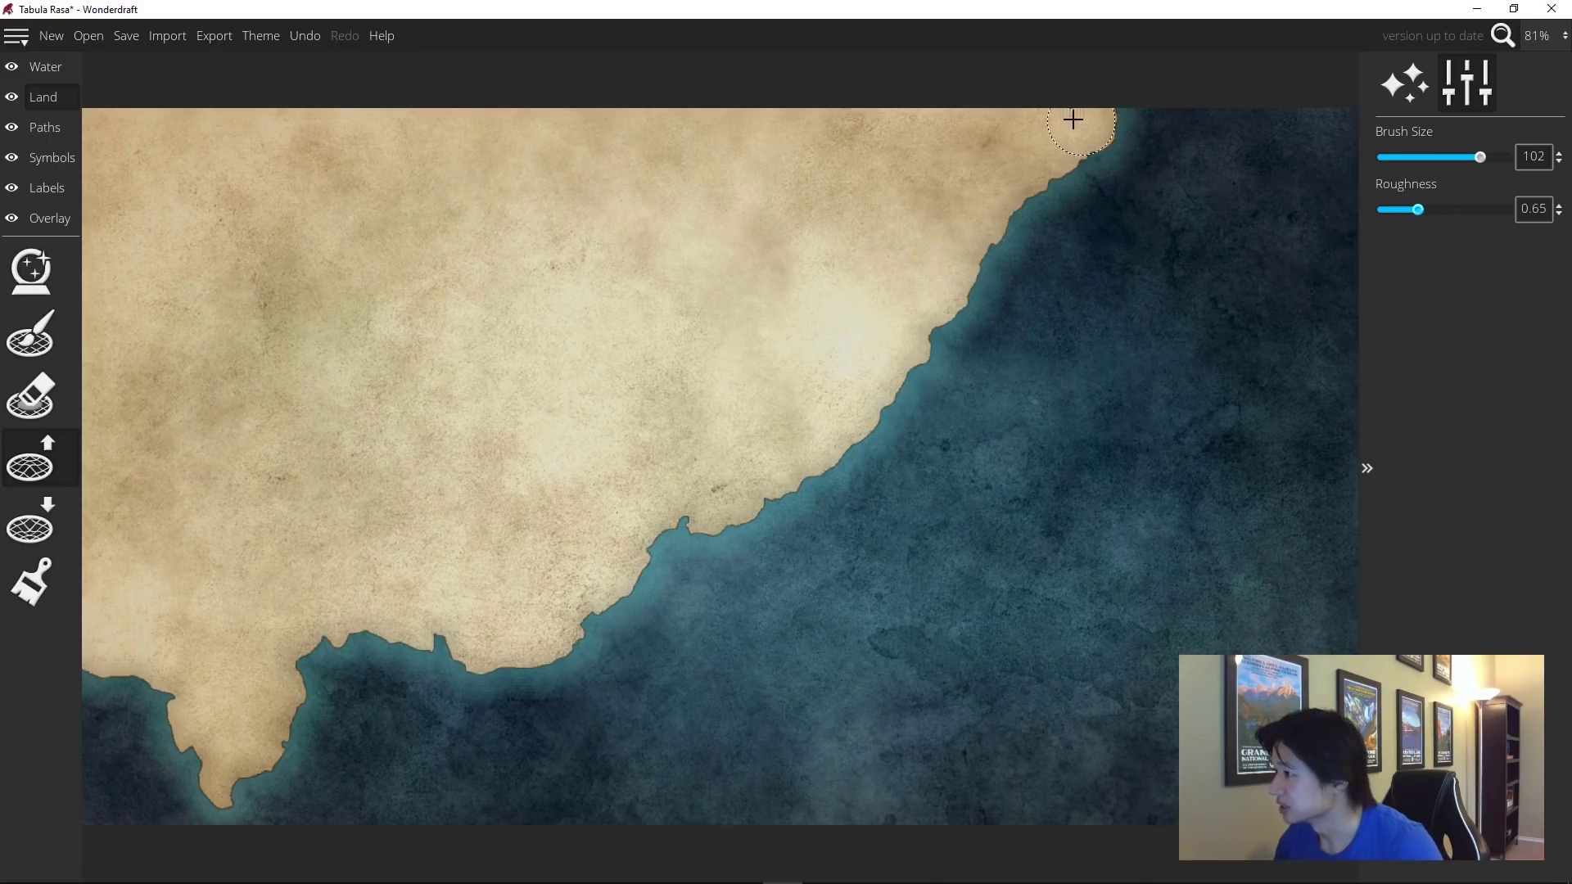
{"action": "mouse_move", "coordinate": [1092, 119]}
{"action": "left_mouse_down"}
{"action": "mouse_move", "coordinate": [962, 273]}
{"action": "mouse_move", "coordinate": [905, 394]}
{"action": "mouse_move", "coordinate": [854, 453]}
{"action": "mouse_move", "coordinate": [726, 544]}
{"action": "mouse_move", "coordinate": [618, 579]}
{"action": "mouse_move", "coordinate": [557, 629]}
{"action": "mouse_move", "coordinate": [528, 687]}
{"action": "mouse_move", "coordinate": [544, 678]}
{"action": "mouse_move", "coordinate": [513, 700]}
{"action": "mouse_move", "coordinate": [455, 669]}
{"action": "mouse_move", "coordinate": [458, 635]}
{"action": "mouse_move", "coordinate": [356, 673]}
{"action": "mouse_move", "coordinate": [451, 624]}
{"action": "mouse_move", "coordinate": [375, 626]}
{"action": "mouse_move", "coordinate": [295, 685]}
{"action": "mouse_move", "coordinate": [251, 764]}
{"action": "mouse_move", "coordinate": [223, 765]}
{"action": "mouse_move", "coordinate": [182, 706]}
{"action": "left_mouse_up"}
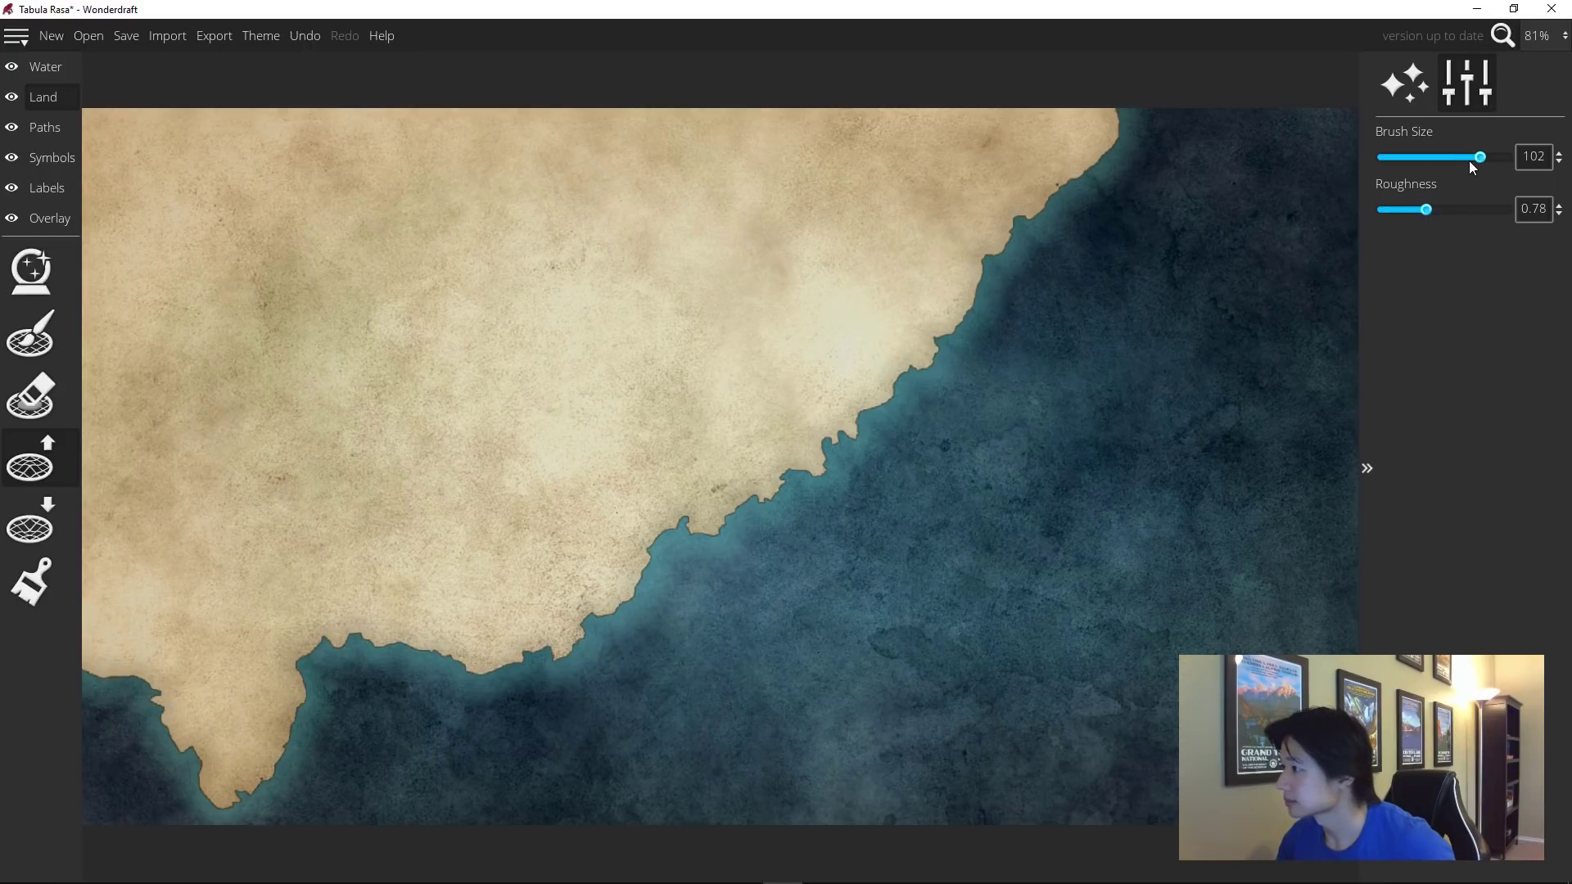
{"action": "left_click_drag", "start_coordinate": [1471, 164], "coordinate": [1466, 159]}
{"action": "mouse_move", "coordinate": [1163, 123]}
{"action": "left_mouse_down"}
{"action": "mouse_move", "coordinate": [1121, 122]}
{"action": "mouse_move", "coordinate": [975, 260]}
{"action": "mouse_move", "coordinate": [951, 339]}
{"action": "mouse_move", "coordinate": [852, 399]}
{"action": "mouse_move", "coordinate": [851, 417]}
{"action": "mouse_move", "coordinate": [629, 542]}
{"action": "mouse_move", "coordinate": [615, 591]}
{"action": "mouse_move", "coordinate": [626, 586]}
{"action": "mouse_move", "coordinate": [505, 642]}
{"action": "mouse_move", "coordinate": [437, 640]}
{"action": "mouse_move", "coordinate": [398, 614]}
{"action": "mouse_move", "coordinate": [310, 656]}
{"action": "mouse_move", "coordinate": [267, 754]}
{"action": "mouse_move", "coordinate": [309, 720]}
{"action": "mouse_move", "coordinate": [296, 669]}
{"action": "left_mouse_up"}
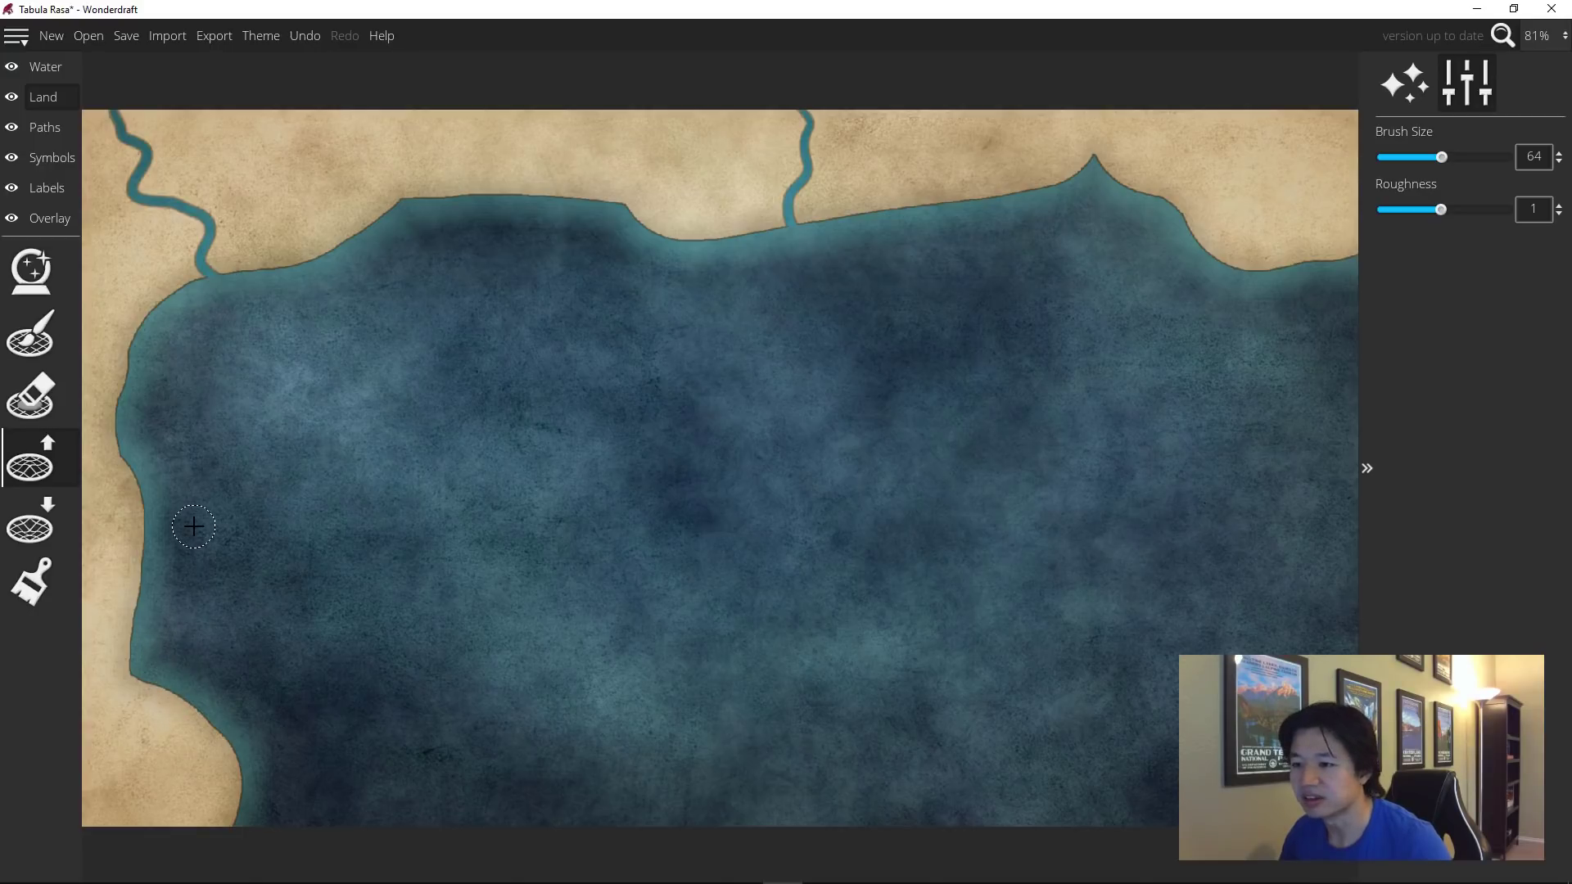
With a larger brush and roughness 0.54, roughen the bay's left and top coastlines.
{"action": "left_click", "coordinate": [1506, 157]}
{"action": "left_click_drag", "start_coordinate": [1442, 210], "coordinate": [1410, 210]}
{"action": "mouse_move", "coordinate": [237, 811]}
{"action": "left_mouse_down"}
{"action": "mouse_move", "coordinate": [140, 316]}
{"action": "mouse_move", "coordinate": [308, 263]}
{"action": "mouse_move", "coordinate": [1134, 175]}
{"action": "mouse_move", "coordinate": [1240, 282]}
{"action": "mouse_move", "coordinate": [712, 256]}
{"action": "mouse_move", "coordinate": [267, 319]}
{"action": "mouse_move", "coordinate": [208, 270]}
{"action": "mouse_move", "coordinate": [219, 295]}
{"action": "mouse_move", "coordinate": [161, 341]}
{"action": "mouse_move", "coordinate": [221, 300]}
{"action": "mouse_move", "coordinate": [407, 274]}
{"action": "mouse_move", "coordinate": [340, 239]}
{"action": "mouse_move", "coordinate": [590, 175]}
{"action": "mouse_move", "coordinate": [798, 221]}
{"action": "left_mouse_up"}
{"action": "scroll", "coordinate": [416, 344], "scroll_direction": "down", "scroll_amount": 3}
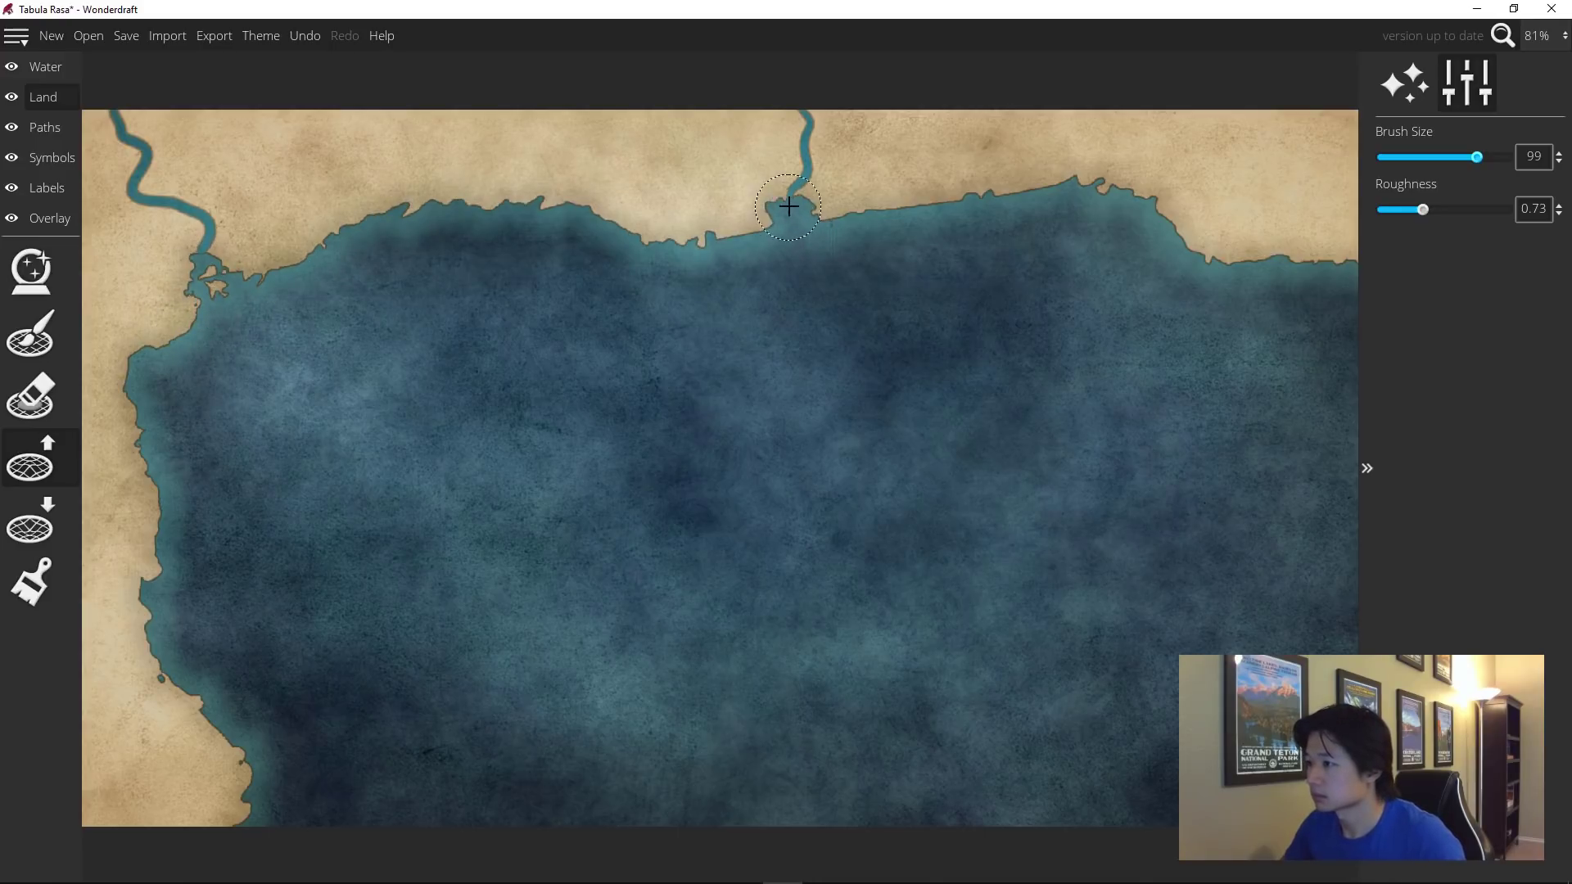
{"action": "mouse_move", "coordinate": [789, 207]}
{"action": "left_mouse_down"}
{"action": "mouse_move", "coordinate": [1016, 195]}
{"action": "mouse_move", "coordinate": [1335, 260]}
{"action": "left_mouse_up"}
Continue roughening the bay coast at brush size 81, undoing the last stroke between the rivers.
{"action": "mouse_move", "coordinate": [230, 696]}
{"action": "left_mouse_down"}
{"action": "mouse_move", "coordinate": [234, 787]}
{"action": "mouse_move", "coordinate": [257, 403]}
{"action": "left_mouse_up"}
{"action": "left_click_drag", "start_coordinate": [1443, 158], "coordinate": [1426, 158]}
{"action": "mouse_move", "coordinate": [565, 215]}
{"action": "left_mouse_down"}
{"action": "mouse_move", "coordinate": [378, 231]}
{"action": "mouse_move", "coordinate": [359, 217]}
{"action": "mouse_move", "coordinate": [529, 201]}
{"action": "mouse_move", "coordinate": [614, 218]}
{"action": "left_mouse_up"}
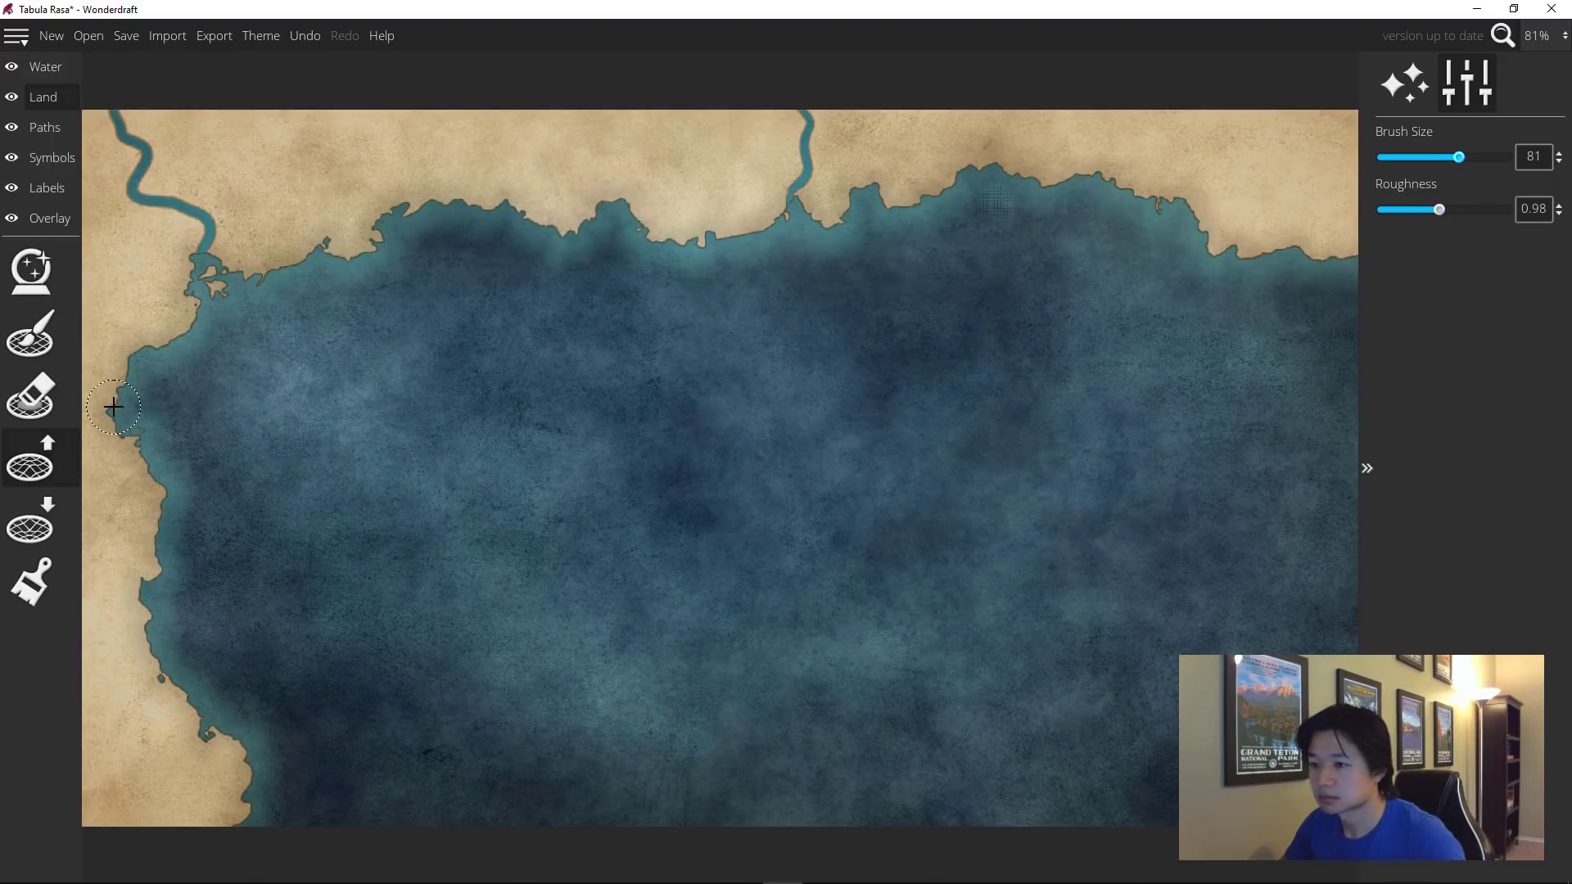
{"action": "key", "text": "ctrl+z"}
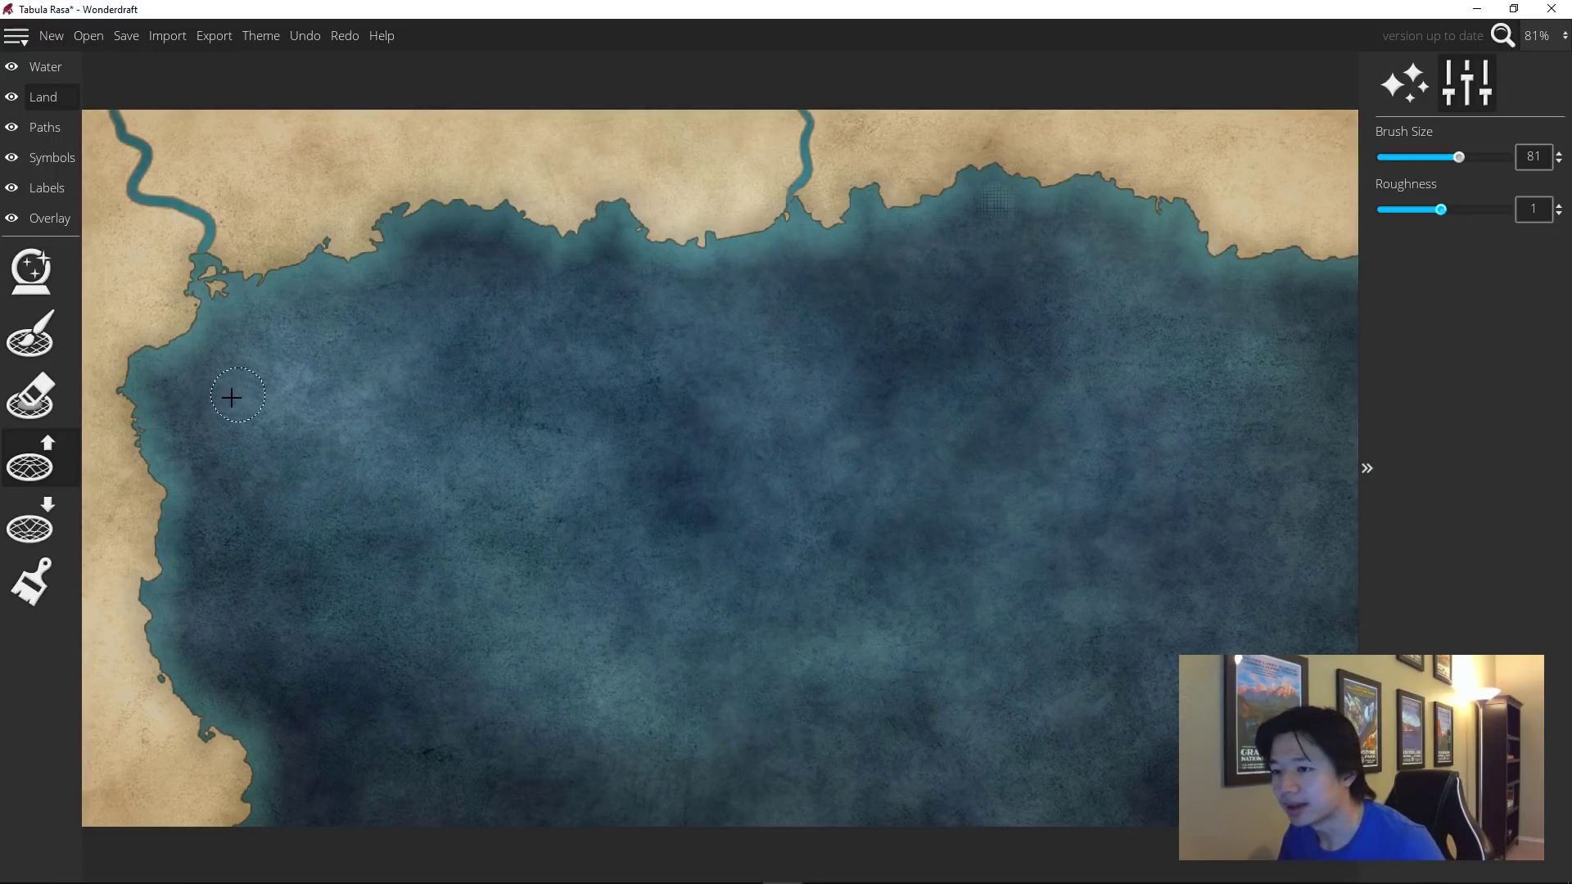
{"action": "left_click", "coordinate": [36, 464]}
Paint land strips along the top and left coasts, then erase their outer edges into islets.
{"action": "mouse_move", "coordinate": [250, 326]}
{"action": "left_mouse_down"}
{"action": "mouse_move", "coordinate": [468, 272]}
{"action": "mouse_move", "coordinate": [709, 293]}
{"action": "mouse_move", "coordinate": [1079, 246]}
{"action": "mouse_move", "coordinate": [1363, 295]}
{"action": "left_mouse_up"}
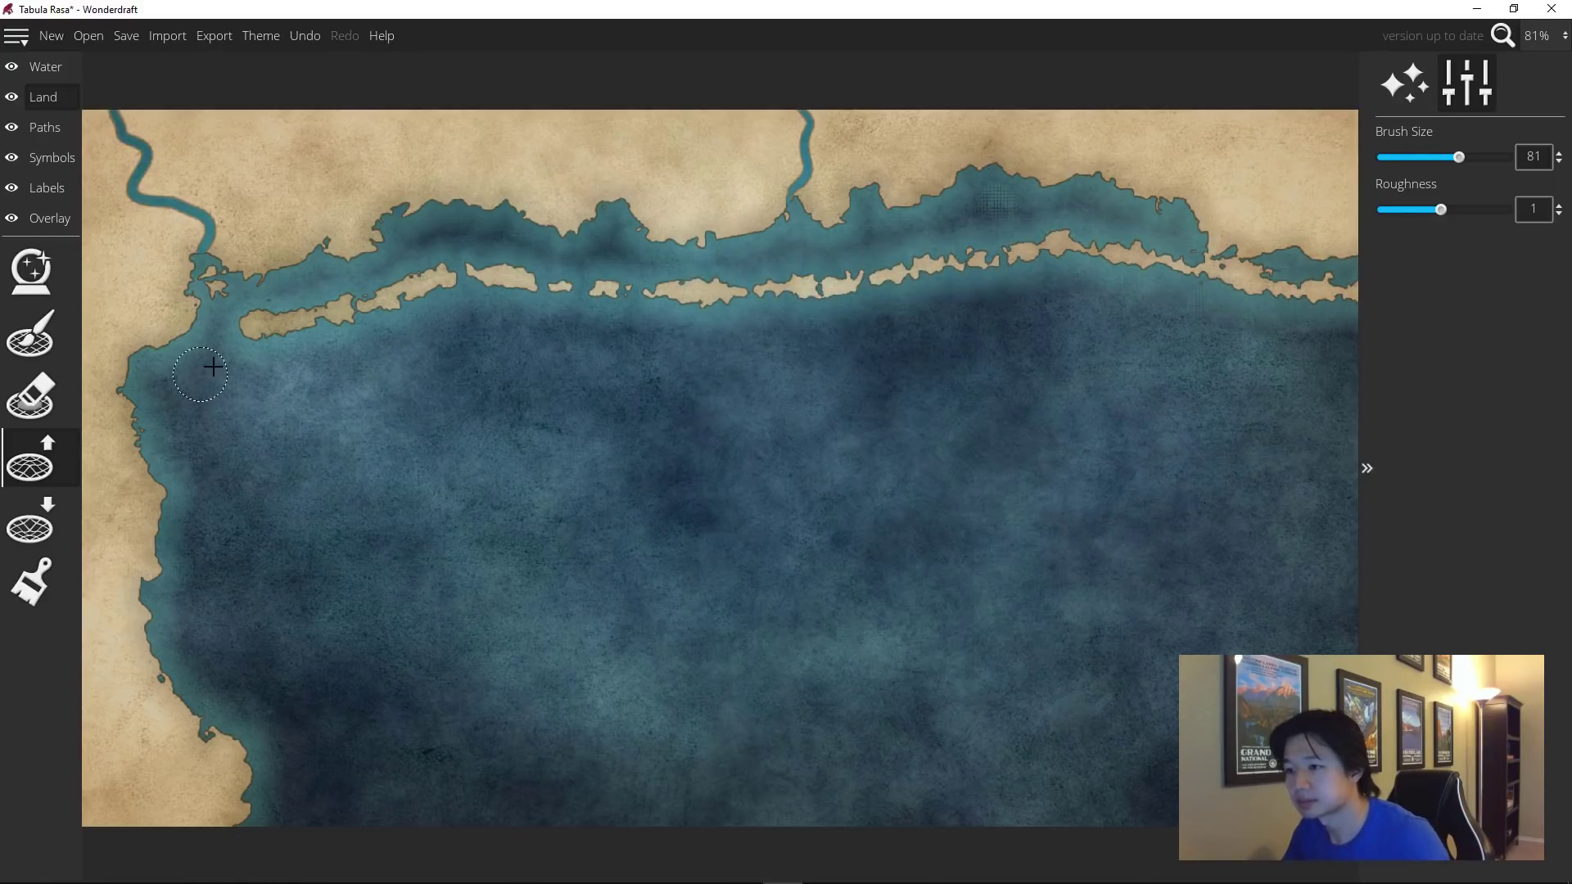
{"action": "mouse_move", "coordinate": [183, 399]}
{"action": "left_mouse_down"}
{"action": "mouse_move", "coordinate": [182, 369]}
{"action": "mouse_move", "coordinate": [195, 508]}
{"action": "mouse_move", "coordinate": [323, 615]}
{"action": "mouse_move", "coordinate": [343, 684]}
{"action": "mouse_move", "coordinate": [289, 822]}
{"action": "left_mouse_up"}
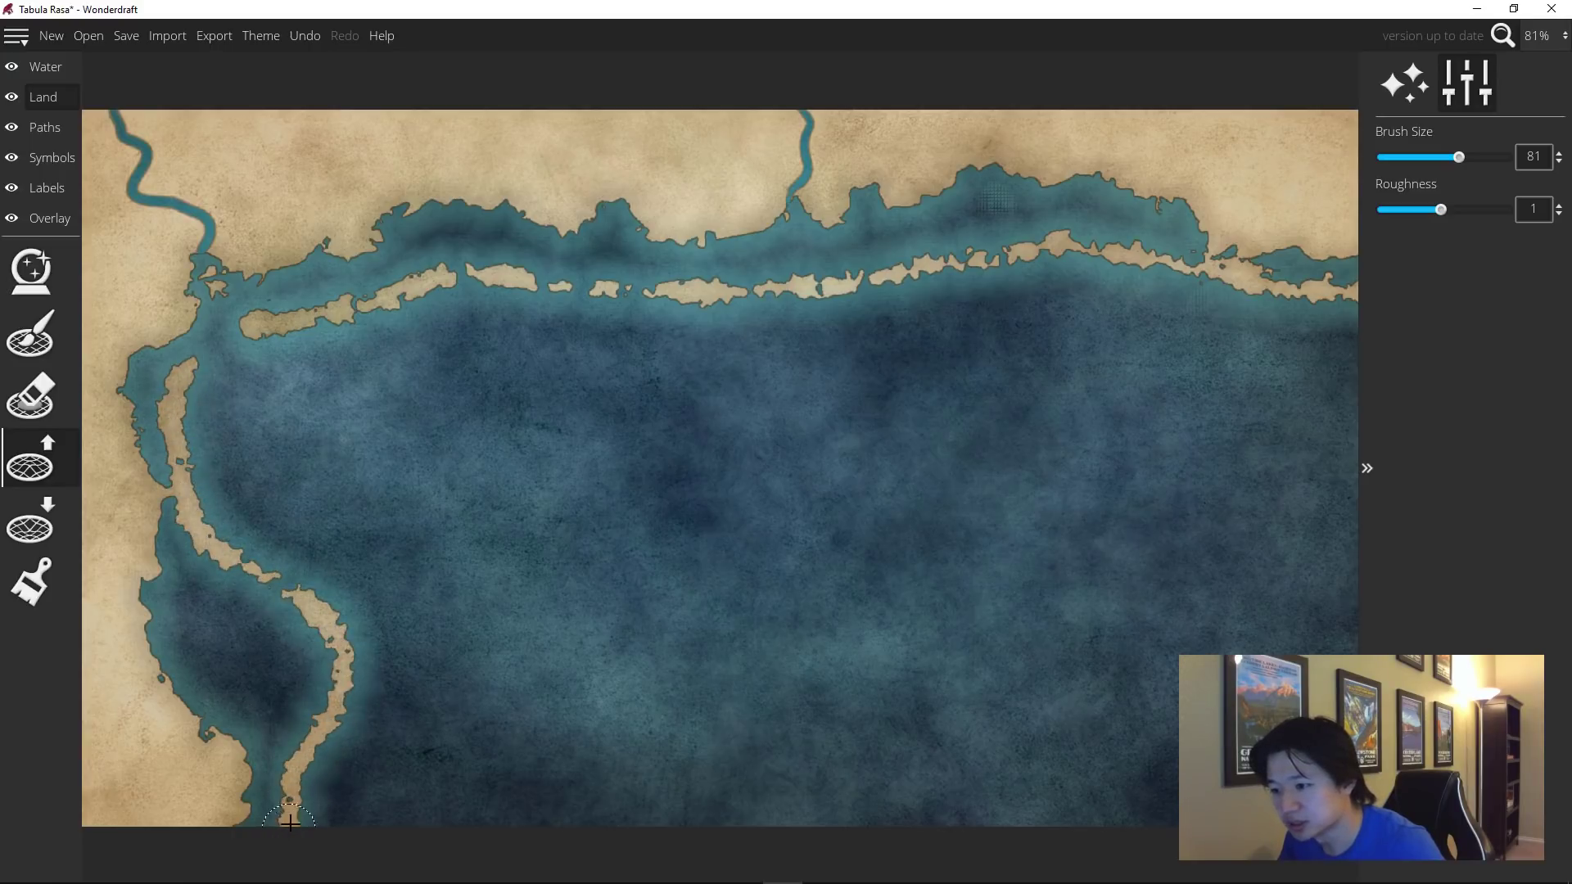
{"action": "left_click", "coordinate": [32, 405]}
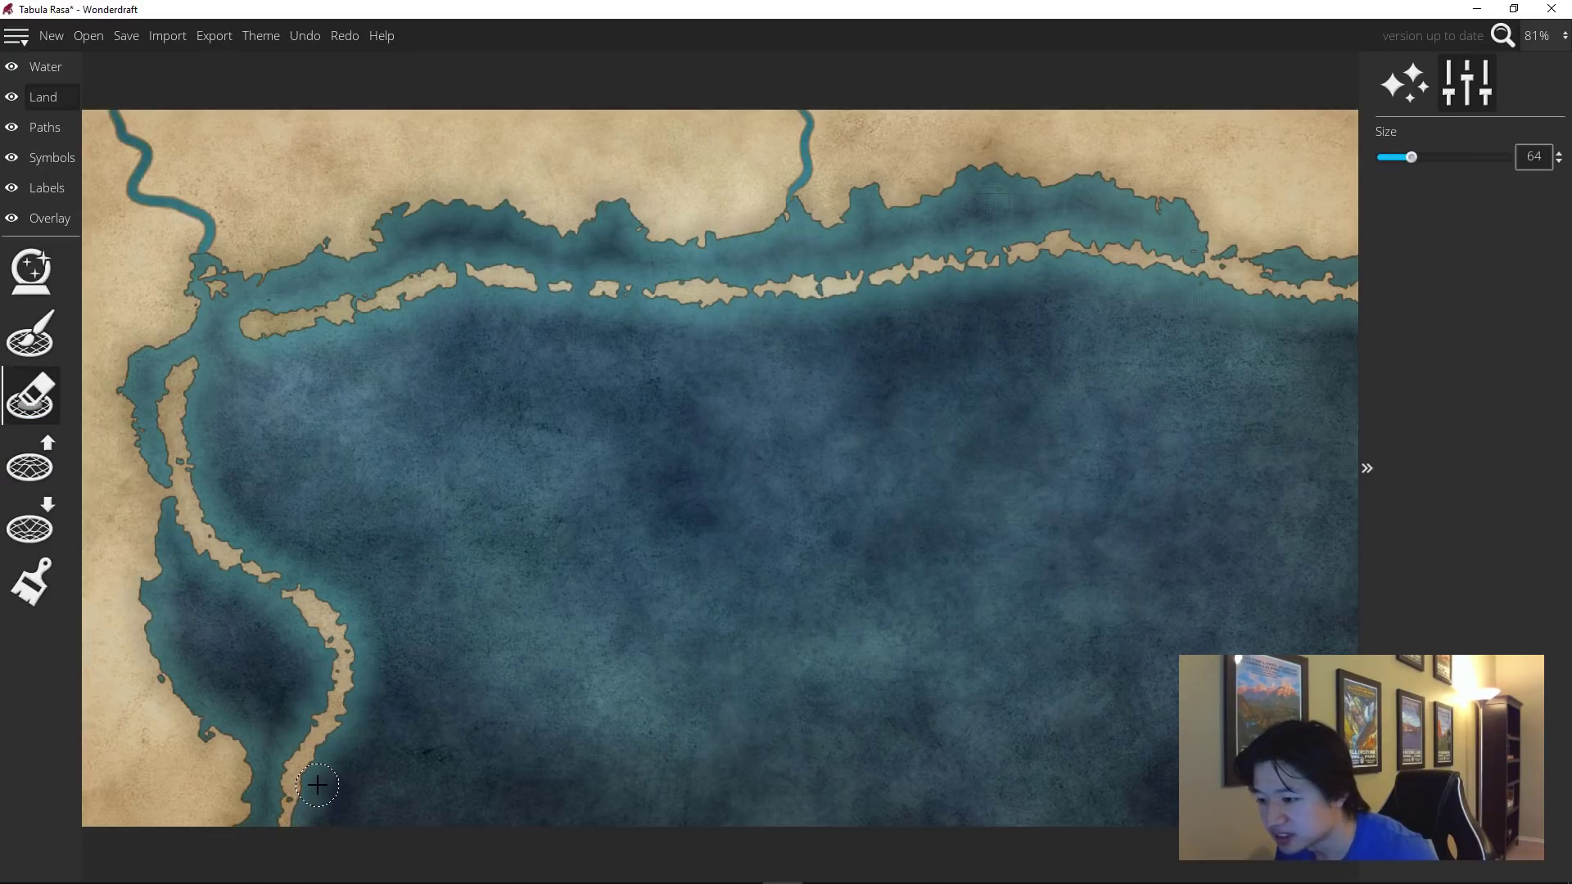
{"action": "mouse_move", "coordinate": [318, 785]}
{"action": "left_mouse_down"}
{"action": "mouse_move", "coordinate": [306, 820]}
{"action": "mouse_move", "coordinate": [364, 701]}
{"action": "mouse_move", "coordinate": [369, 639]}
{"action": "mouse_move", "coordinate": [324, 589]}
{"action": "left_mouse_up"}
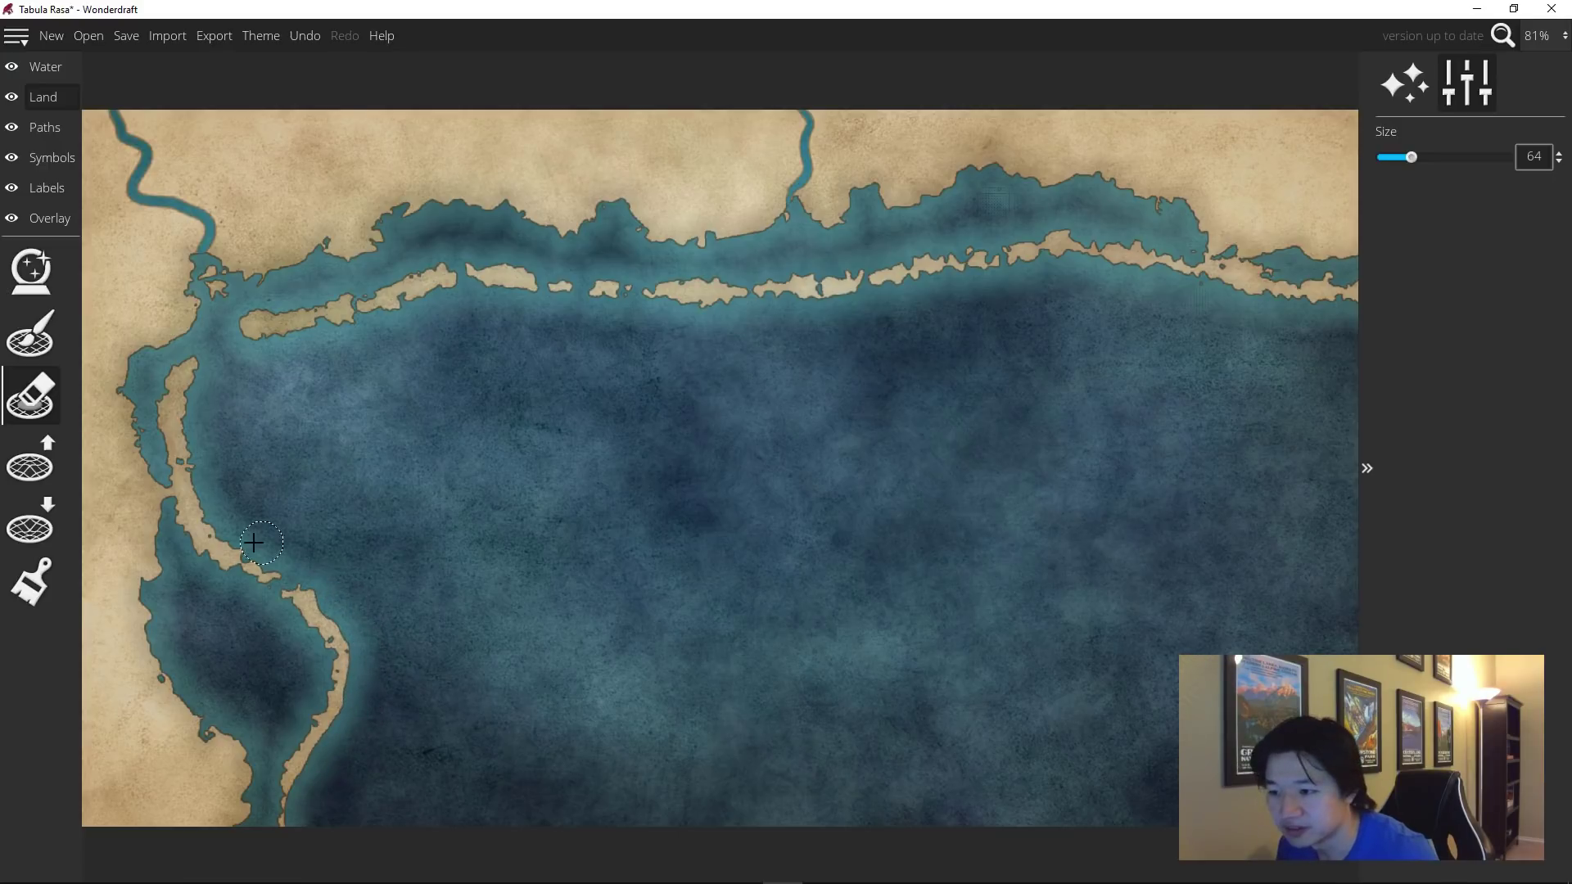
{"action": "mouse_move", "coordinate": [253, 543]}
{"action": "left_mouse_down"}
{"action": "mouse_move", "coordinate": [208, 503]}
{"action": "mouse_move", "coordinate": [201, 454]}
{"action": "mouse_move", "coordinate": [215, 371]}
{"action": "mouse_move", "coordinate": [460, 297]}
{"action": "mouse_move", "coordinate": [604, 317]}
{"action": "mouse_move", "coordinate": [563, 307]}
{"action": "mouse_move", "coordinate": [785, 314]}
{"action": "mouse_move", "coordinate": [1080, 265]}
{"action": "mouse_move", "coordinate": [1359, 318]}
{"action": "left_mouse_up"}
{"action": "left_click", "coordinate": [30, 581]}
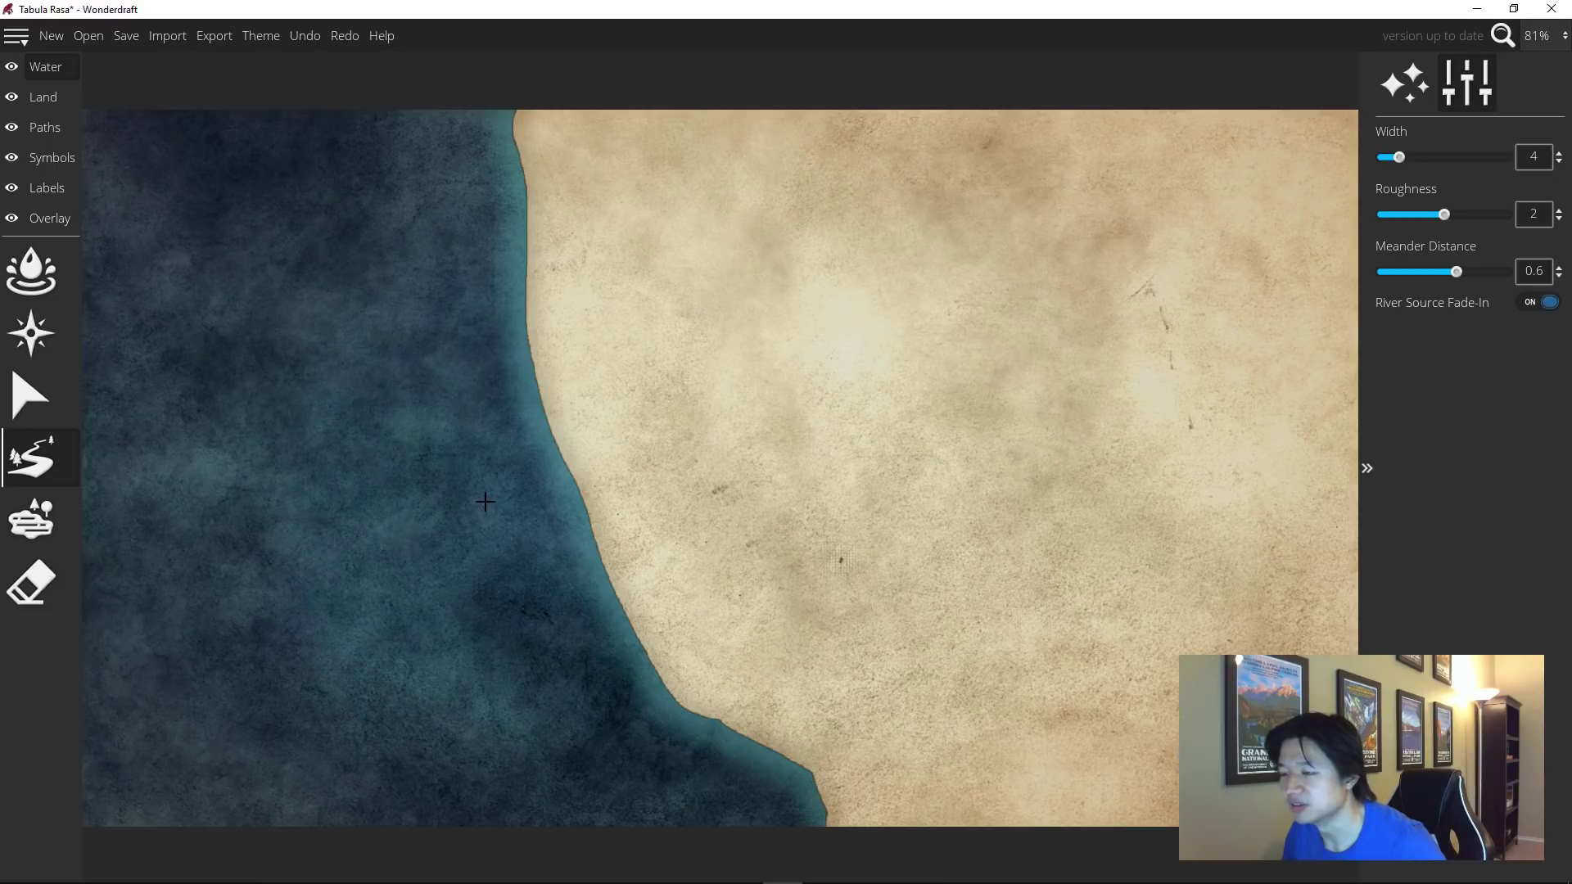
Set river meander distance 0.5 and width about 11, then draw a river from inland to the coast.
{"action": "key", "text": "Down"}
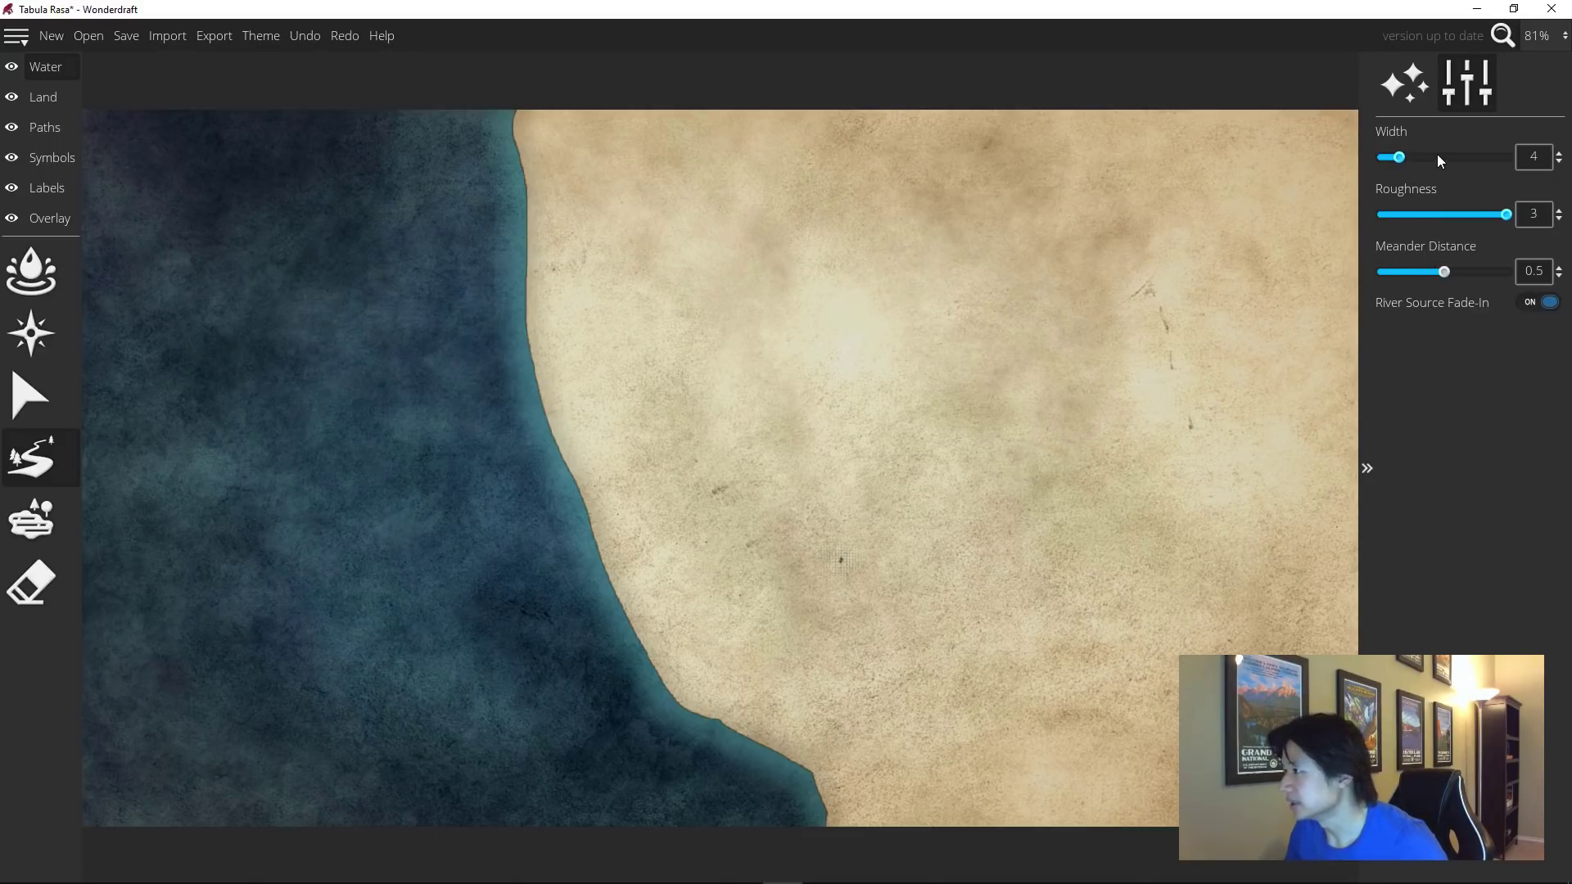
{"action": "left_click_drag", "start_coordinate": [1437, 156], "coordinate": [1472, 159]}
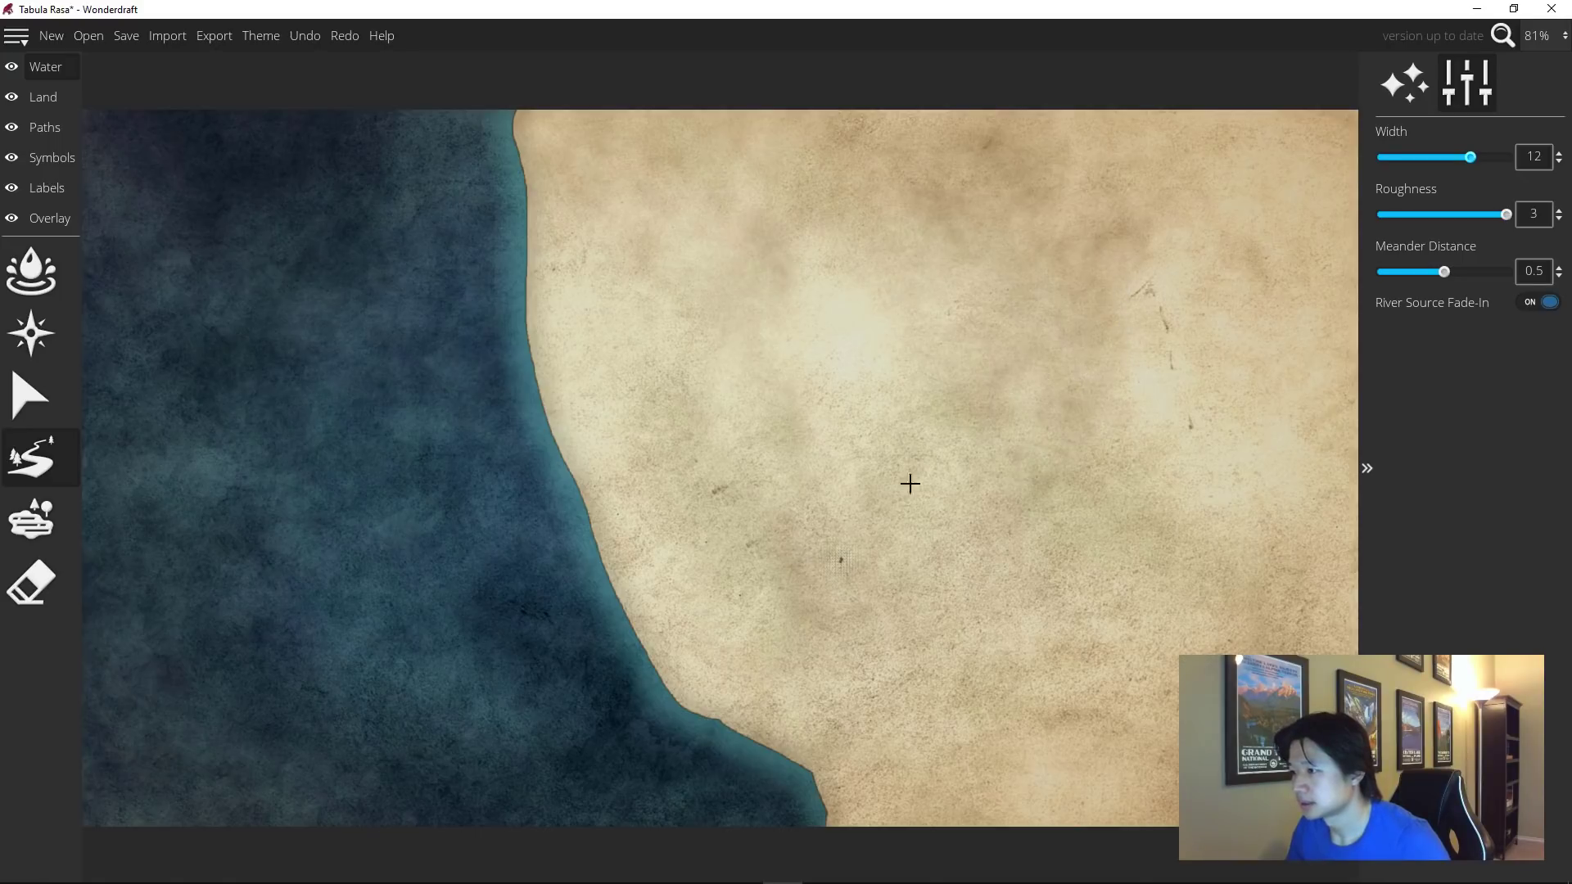
{"action": "left_click_drag", "start_coordinate": [1077, 352], "coordinate": [734, 587]}
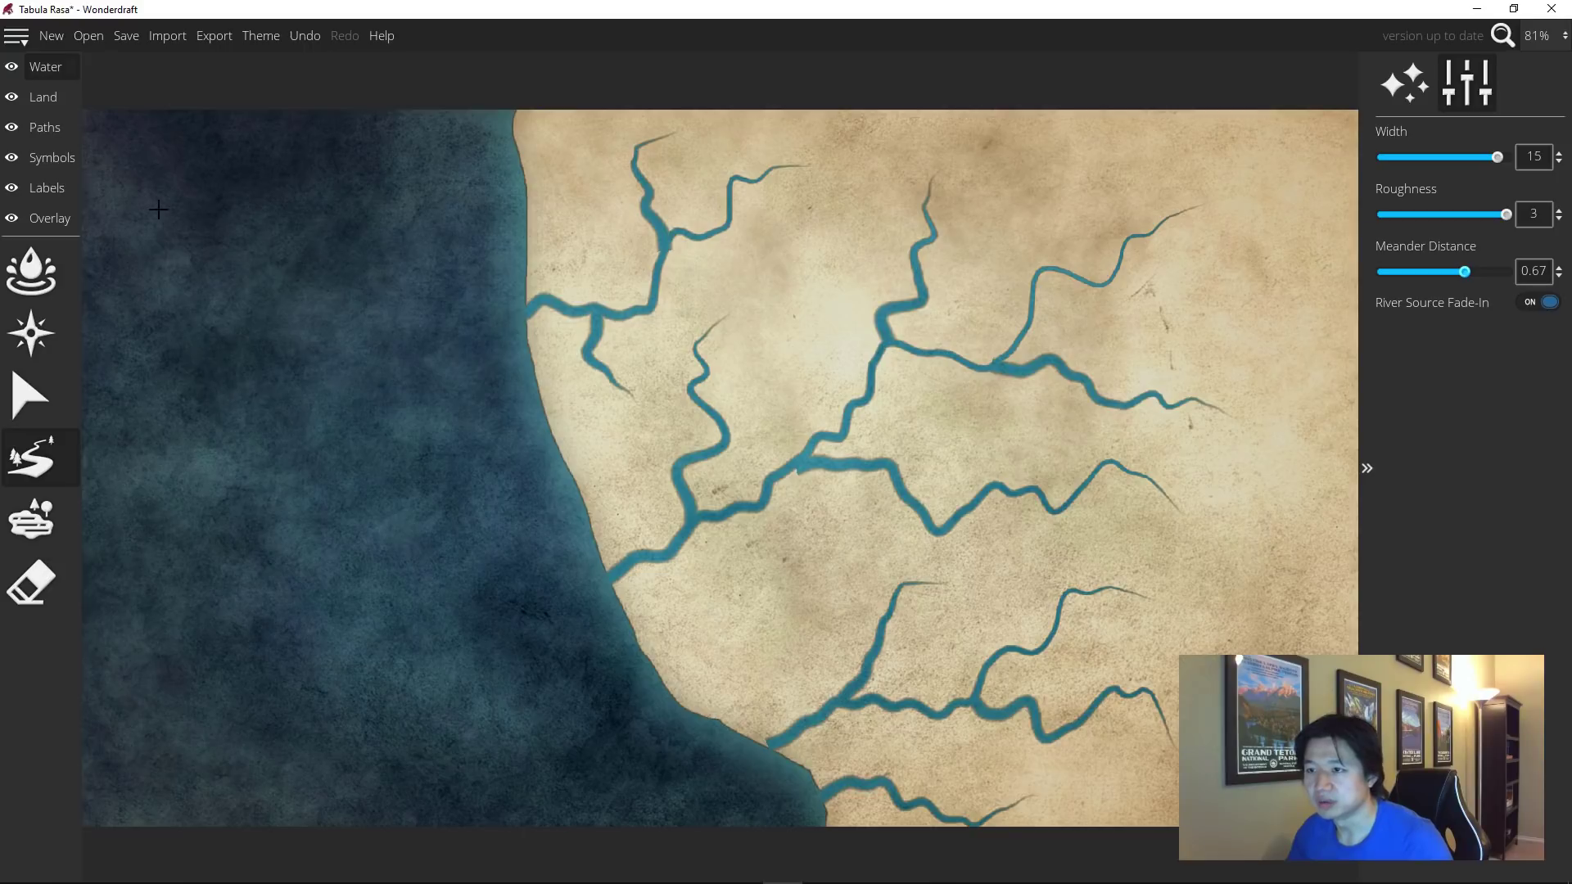
{"action": "left_click", "coordinate": [47, 101]}
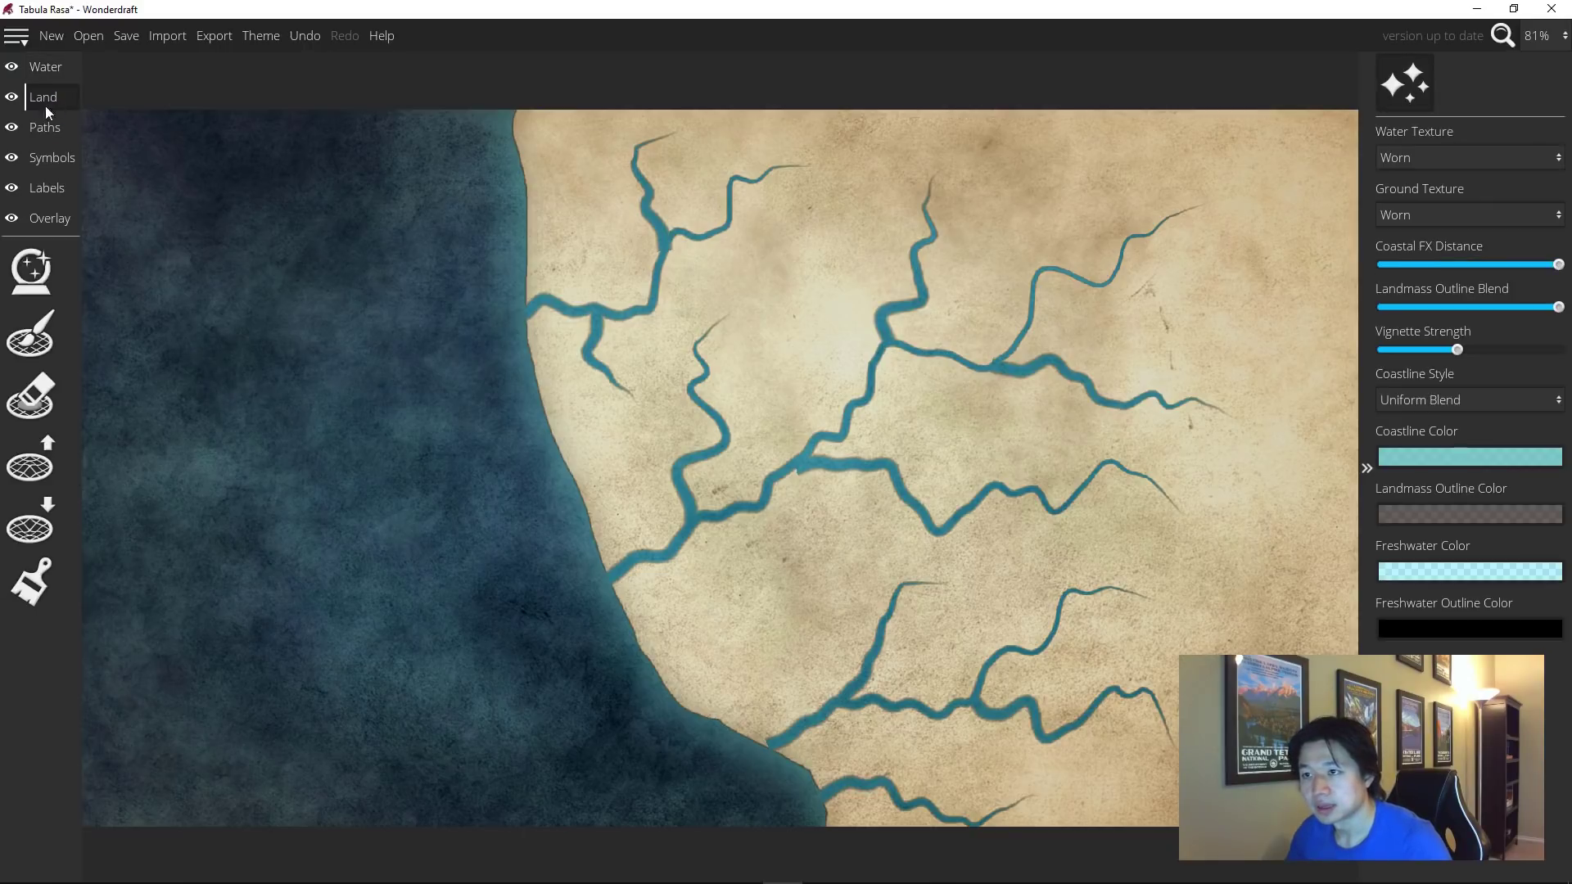
With Lower Land, carve the river mouth open to the sea and widen the lower channel.
{"action": "left_click", "coordinate": [46, 523]}
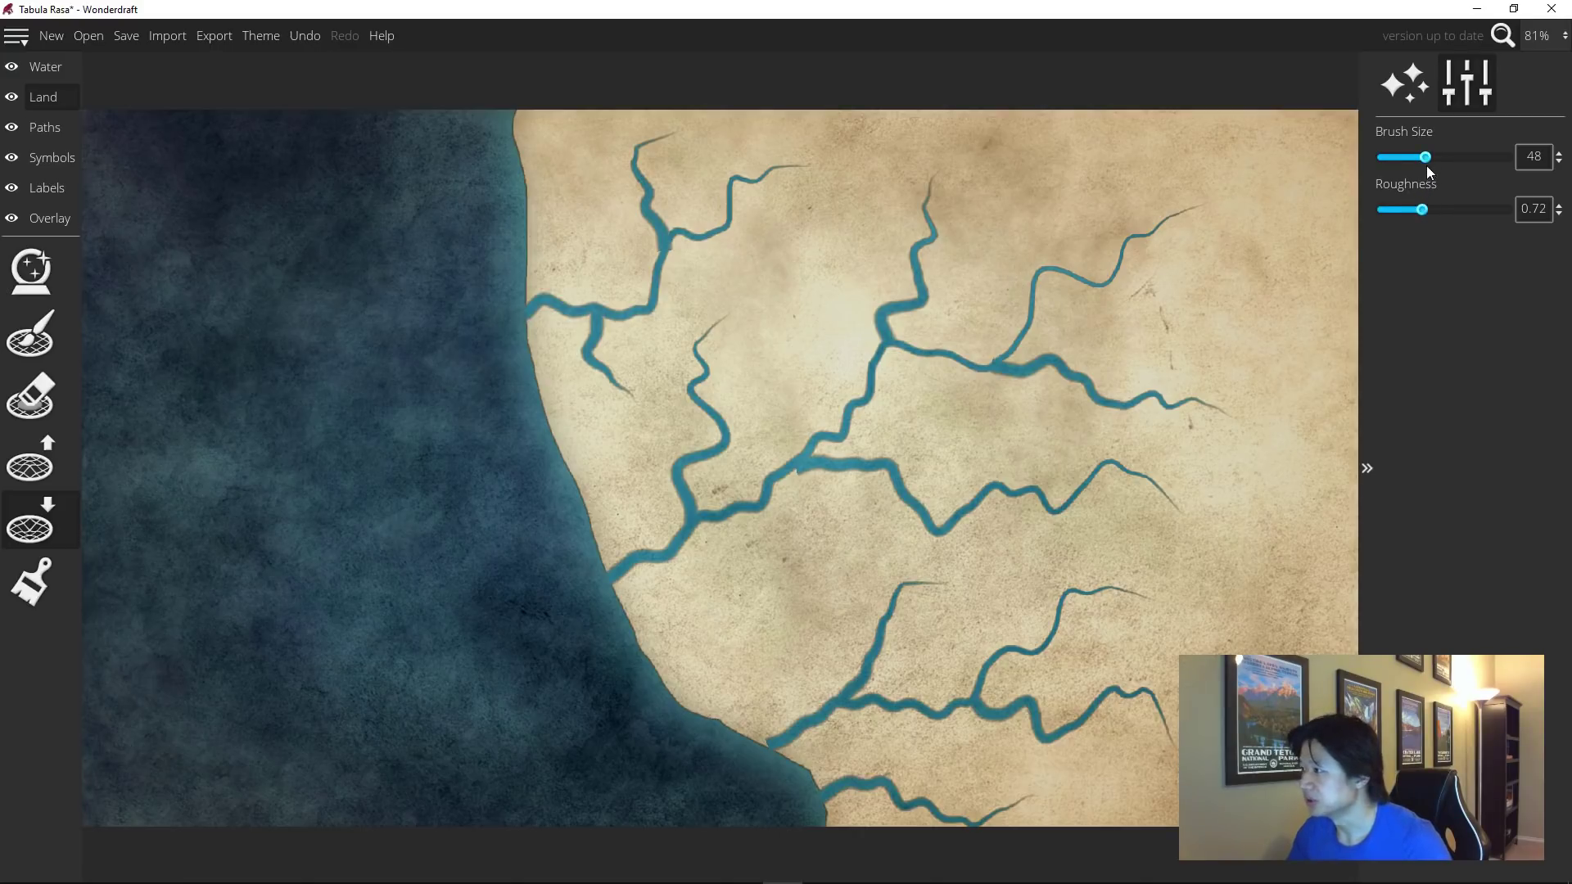
{"action": "key", "text": "ctrl+z"}
{"action": "mouse_move", "coordinate": [497, 318]}
{"action": "left_mouse_down"}
{"action": "mouse_move", "coordinate": [544, 299]}
{"action": "mouse_move", "coordinate": [639, 301]}
{"action": "mouse_move", "coordinate": [677, 235]}
{"action": "mouse_move", "coordinate": [720, 232]}
{"action": "mouse_move", "coordinate": [735, 180]}
{"action": "left_mouse_up"}
{"action": "scroll", "coordinate": [676, 236], "scroll_direction": "down", "scroll_amount": 2}
{"action": "scroll", "coordinate": [720, 232], "scroll_direction": "down", "scroll_amount": 2}
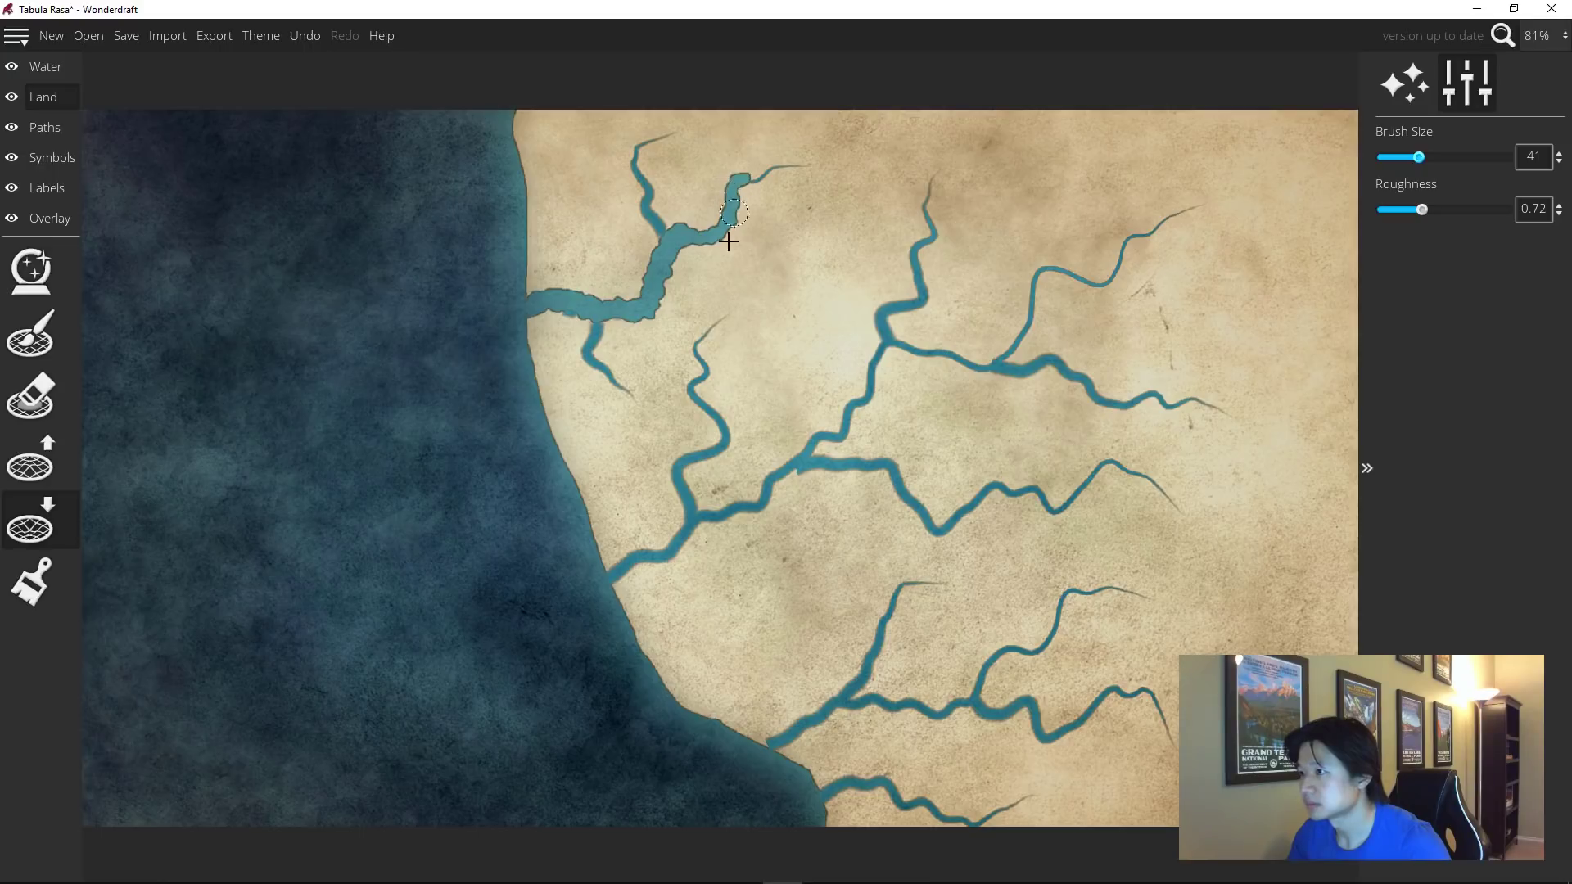
{"action": "scroll", "coordinate": [604, 572], "scroll_direction": "up", "scroll_amount": 6}
{"action": "mouse_move", "coordinate": [602, 577]}
{"action": "left_mouse_down"}
{"action": "mouse_move", "coordinate": [669, 550]}
{"action": "mouse_move", "coordinate": [692, 514]}
{"action": "mouse_move", "coordinate": [832, 467]}
{"action": "mouse_move", "coordinate": [966, 504]}
{"action": "mouse_move", "coordinate": [1000, 490]}
{"action": "left_mouse_up"}
Widen the middle and lower rivers, the upper-left inlet, and the thin upstream river.
{"action": "scroll", "coordinate": [732, 507], "scroll_direction": "up", "scroll_amount": 1}
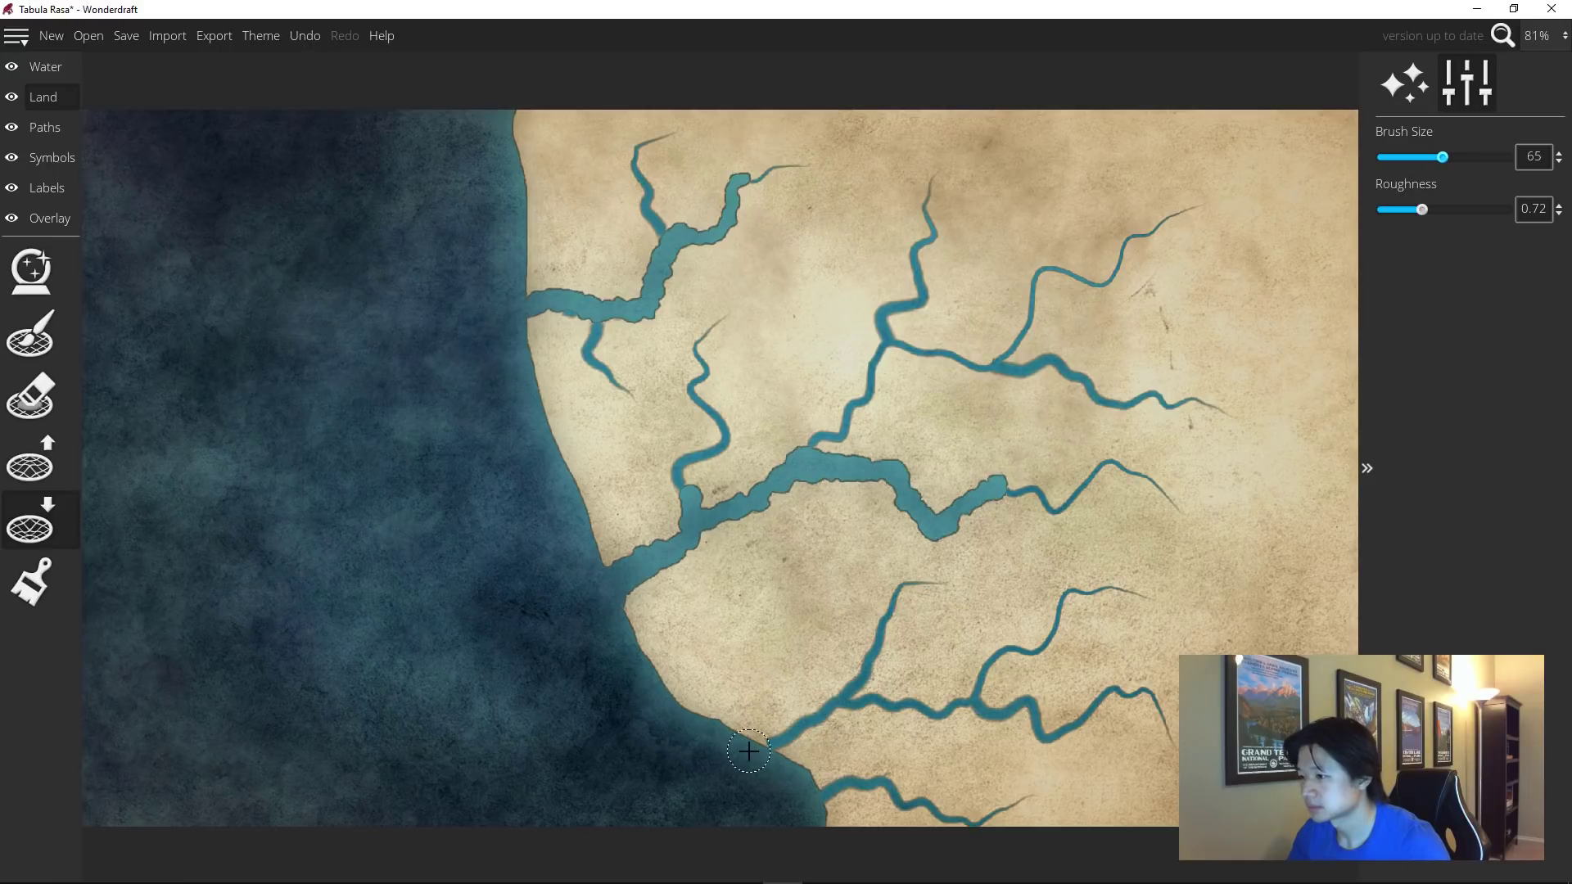
{"action": "mouse_move", "coordinate": [749, 751]}
{"action": "left_mouse_down"}
{"action": "mouse_move", "coordinate": [854, 692]}
{"action": "mouse_move", "coordinate": [874, 655]}
{"action": "mouse_move", "coordinate": [877, 700]}
{"action": "mouse_move", "coordinate": [779, 737]}
{"action": "left_mouse_up"}
{"action": "mouse_move", "coordinate": [537, 304]}
{"action": "left_mouse_down"}
{"action": "mouse_move", "coordinate": [606, 324]}
{"action": "mouse_move", "coordinate": [588, 360]}
{"action": "left_mouse_up"}
{"action": "mouse_move", "coordinate": [678, 479]}
{"action": "left_mouse_down"}
{"action": "mouse_move", "coordinate": [715, 492]}
{"action": "mouse_move", "coordinate": [700, 453]}
{"action": "mouse_move", "coordinate": [723, 426]}
{"action": "mouse_move", "coordinate": [704, 385]}
{"action": "left_mouse_up"}
{"action": "scroll", "coordinate": [720, 425], "scroll_direction": "down", "scroll_amount": 4}
{"action": "mouse_move", "coordinate": [807, 449]}
{"action": "left_mouse_down"}
{"action": "mouse_move", "coordinate": [871, 360]}
{"action": "mouse_move", "coordinate": [1006, 377]}
{"action": "mouse_move", "coordinate": [1062, 362]}
{"action": "mouse_move", "coordinate": [1102, 403]}
{"action": "mouse_move", "coordinate": [1188, 406]}
{"action": "left_mouse_up"}
Widen the northern, southern and bottom river branches into broad channels.
{"action": "scroll", "coordinate": [831, 426], "scroll_direction": "up", "scroll_amount": 1}
{"action": "scroll", "coordinate": [1060, 359], "scroll_direction": "up", "scroll_amount": 1}
{"action": "scroll", "coordinate": [1187, 406], "scroll_direction": "down", "scroll_amount": 5}
{"action": "mouse_move", "coordinate": [1000, 366]}
{"action": "left_mouse_down"}
{"action": "mouse_move", "coordinate": [1058, 276]}
{"action": "mouse_move", "coordinate": [1092, 286]}
{"action": "mouse_move", "coordinate": [1134, 235]}
{"action": "left_mouse_up"}
{"action": "scroll", "coordinate": [1092, 284], "scroll_direction": "down", "scroll_amount": 1}
{"action": "left_click_drag", "start_coordinate": [884, 655], "coordinate": [905, 586]}
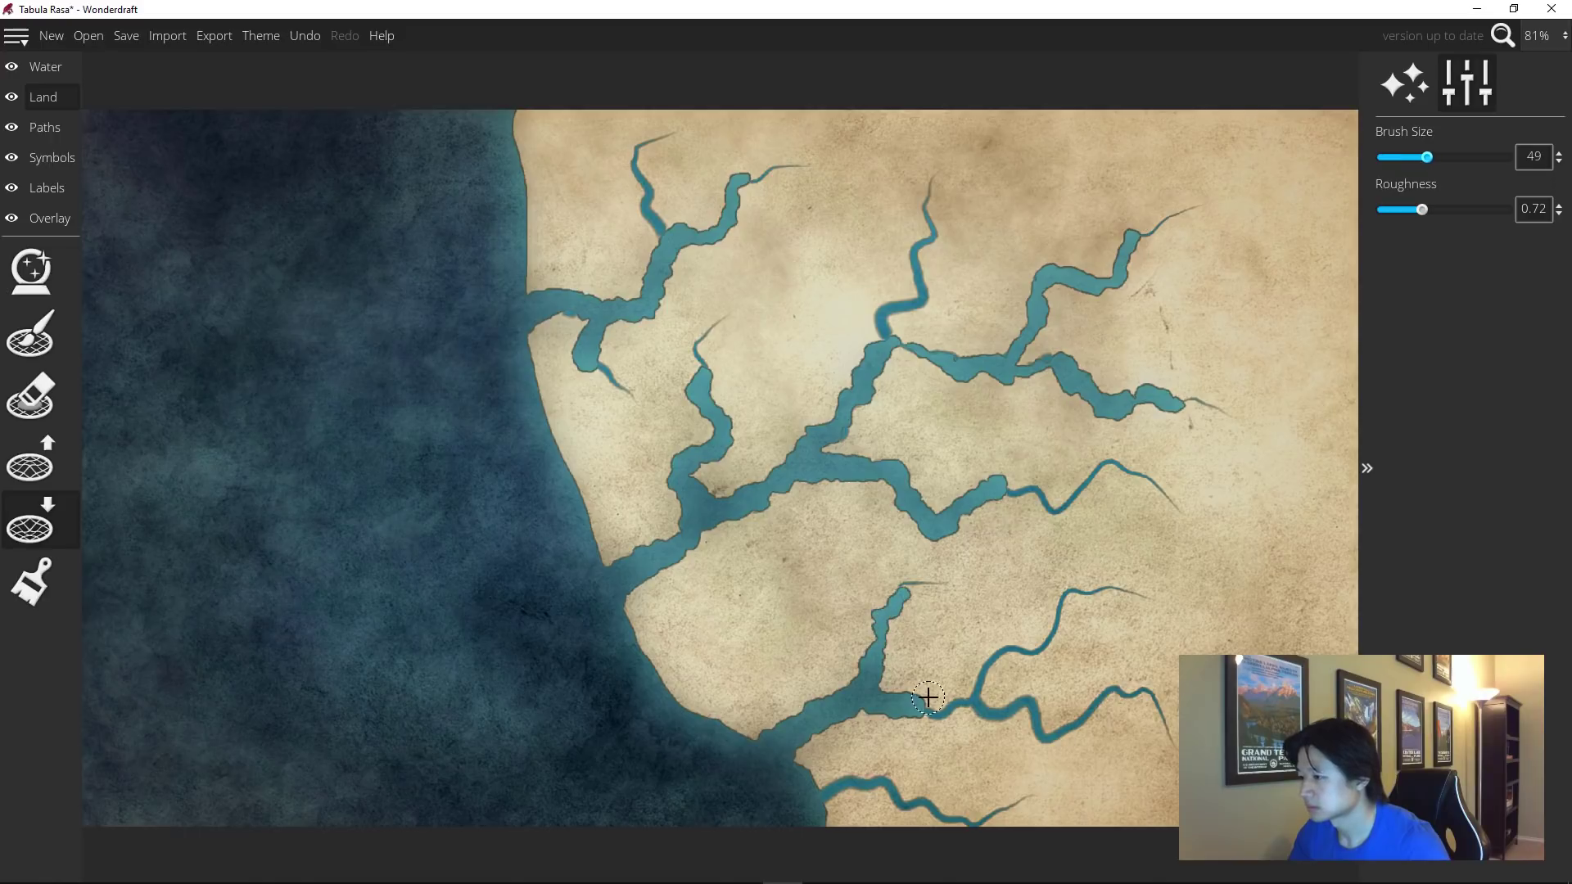
{"action": "mouse_move", "coordinate": [931, 695]}
{"action": "left_mouse_down"}
{"action": "mouse_move", "coordinate": [1040, 734]}
{"action": "mouse_move", "coordinate": [1138, 696]}
{"action": "left_mouse_up"}
{"action": "scroll", "coordinate": [1116, 691], "scroll_direction": "down", "scroll_amount": 1}
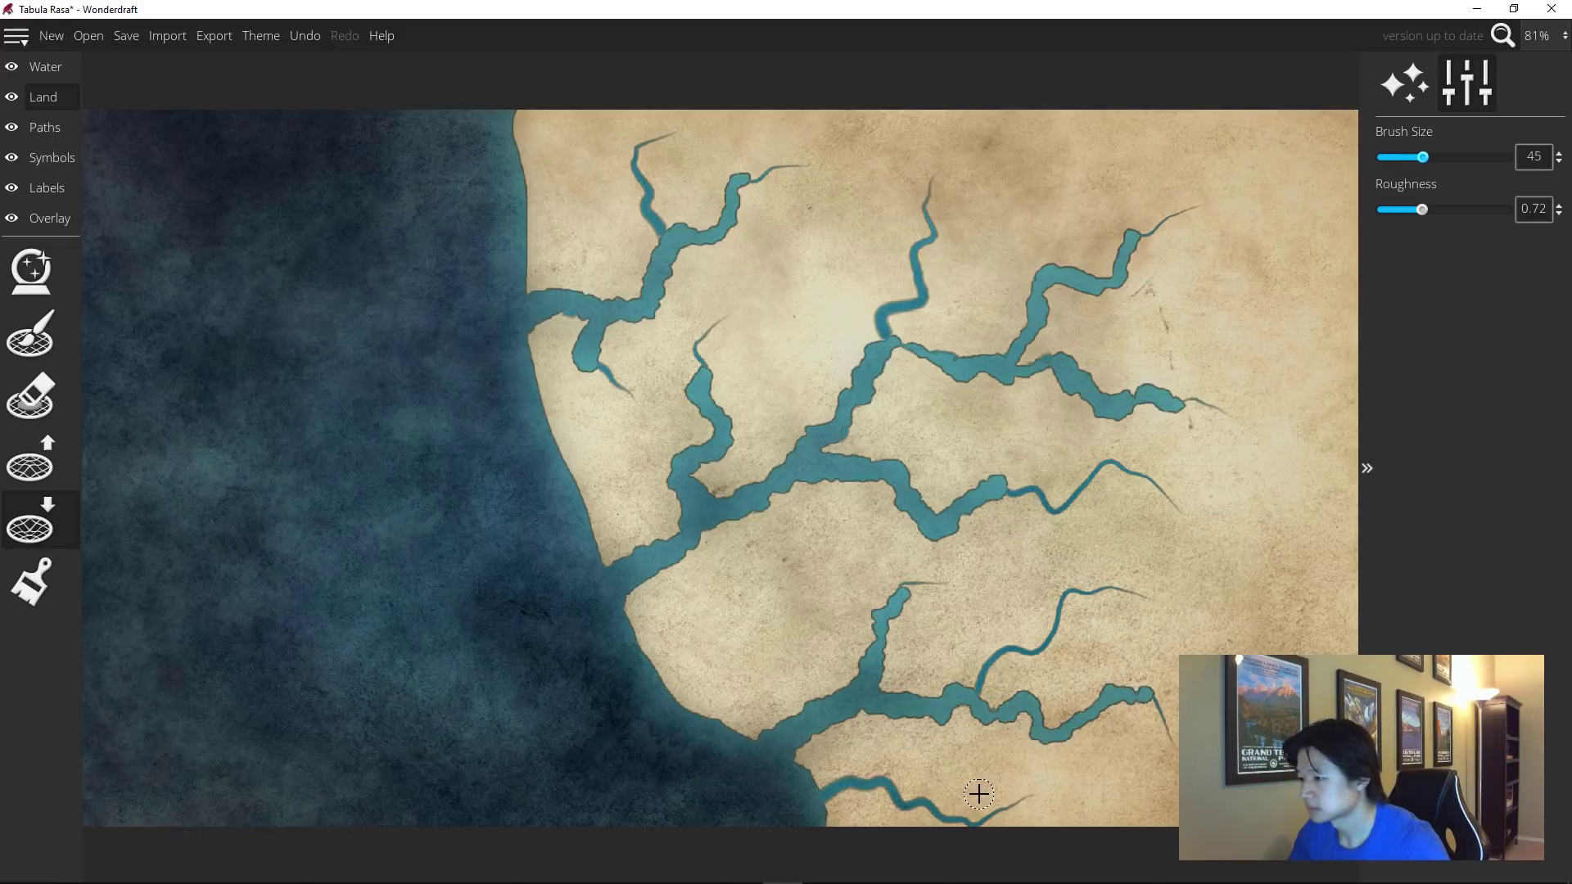
{"action": "scroll", "coordinate": [1123, 698], "scroll_direction": "up", "scroll_amount": 4}
{"action": "mouse_move", "coordinate": [807, 778]}
{"action": "left_mouse_down"}
{"action": "mouse_move", "coordinate": [909, 819]}
{"action": "mouse_move", "coordinate": [968, 815]}
{"action": "left_mouse_up"}
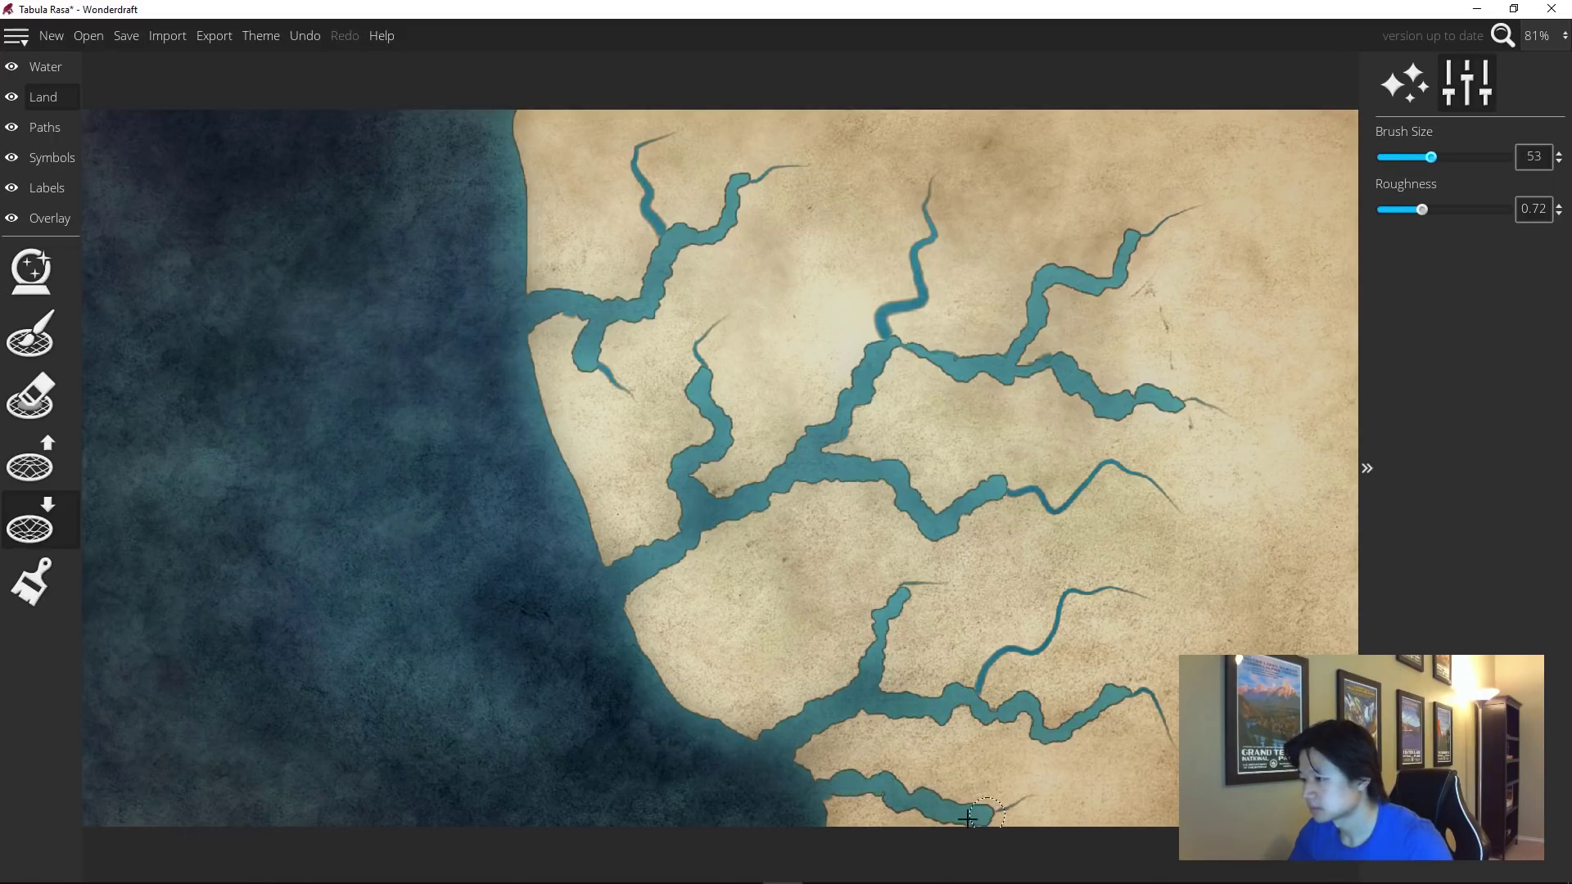
Widen the upper-left, central and thin middle river branches.
{"action": "scroll", "coordinate": [647, 237], "scroll_direction": "down", "scroll_amount": 12}
{"action": "mouse_move", "coordinate": [655, 246]}
{"action": "left_mouse_down"}
{"action": "mouse_move", "coordinate": [633, 150]}
{"action": "mouse_move", "coordinate": [640, 189]}
{"action": "left_mouse_up"}
{"action": "scroll", "coordinate": [874, 324], "scroll_direction": "up", "scroll_amount": 8}
{"action": "mouse_move", "coordinate": [875, 323]}
{"action": "left_mouse_down"}
{"action": "mouse_move", "coordinate": [923, 287]}
{"action": "mouse_move", "coordinate": [924, 246]}
{"action": "left_mouse_up"}
{"action": "mouse_move", "coordinate": [979, 692]}
{"action": "left_mouse_down"}
{"action": "mouse_move", "coordinate": [1005, 643]}
{"action": "mouse_move", "coordinate": [1030, 652]}
{"action": "mouse_move", "coordinate": [1080, 592]}
{"action": "left_mouse_up"}
{"action": "scroll", "coordinate": [1011, 487], "scroll_direction": "up", "scroll_amount": 8}
{"action": "mouse_move", "coordinate": [1012, 487]}
{"action": "left_mouse_down"}
{"action": "mouse_move", "coordinate": [1058, 508]}
{"action": "mouse_move", "coordinate": [1114, 462]}
{"action": "left_mouse_up"}
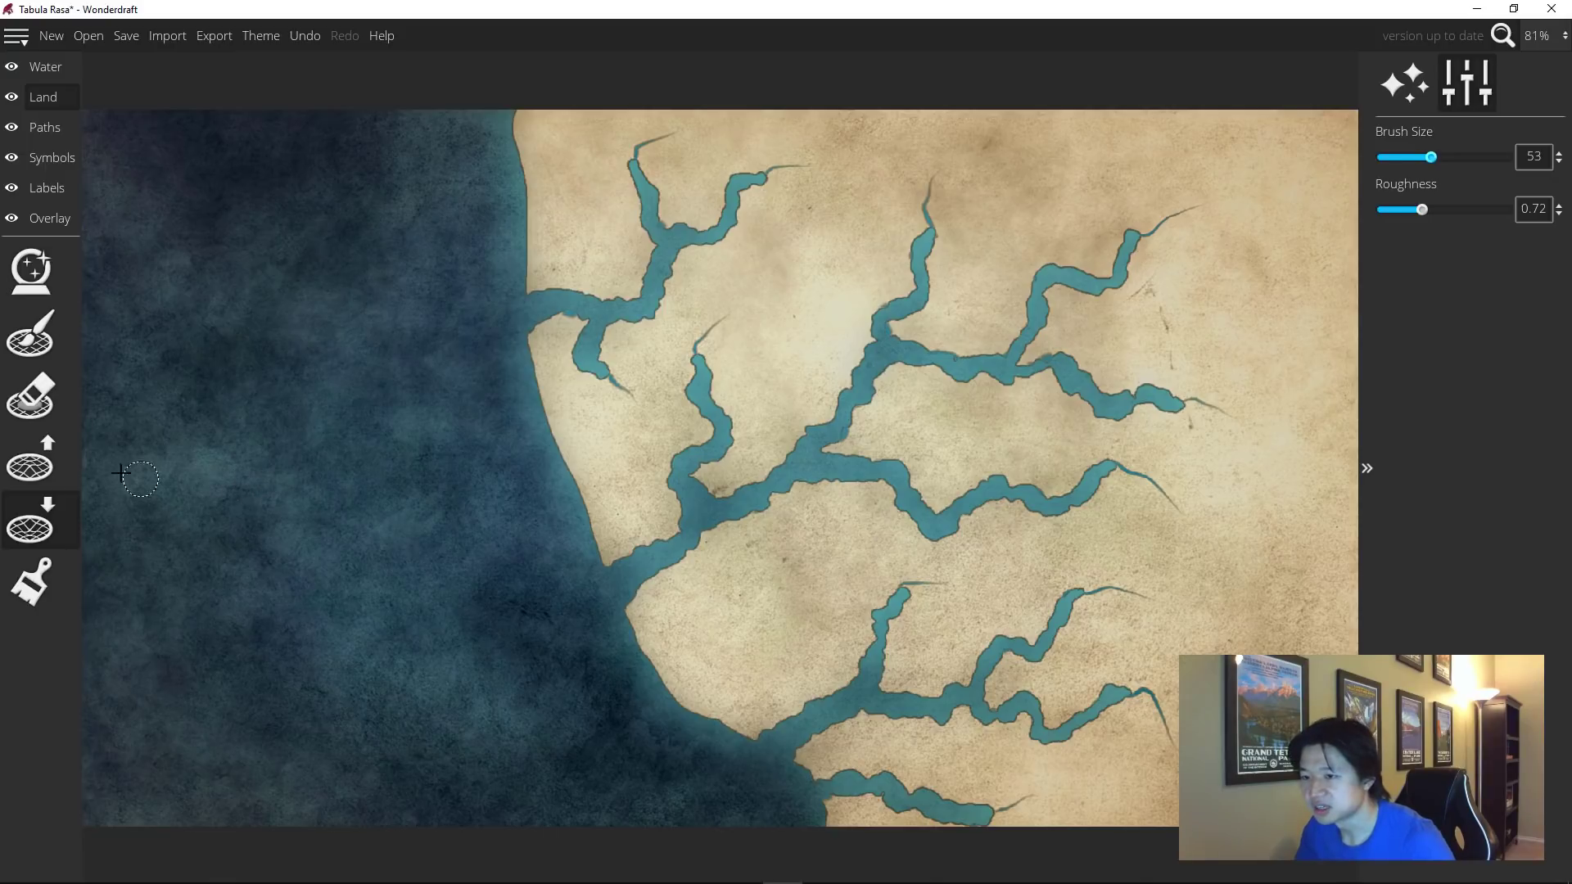
{"action": "left_click", "coordinate": [60, 467]}
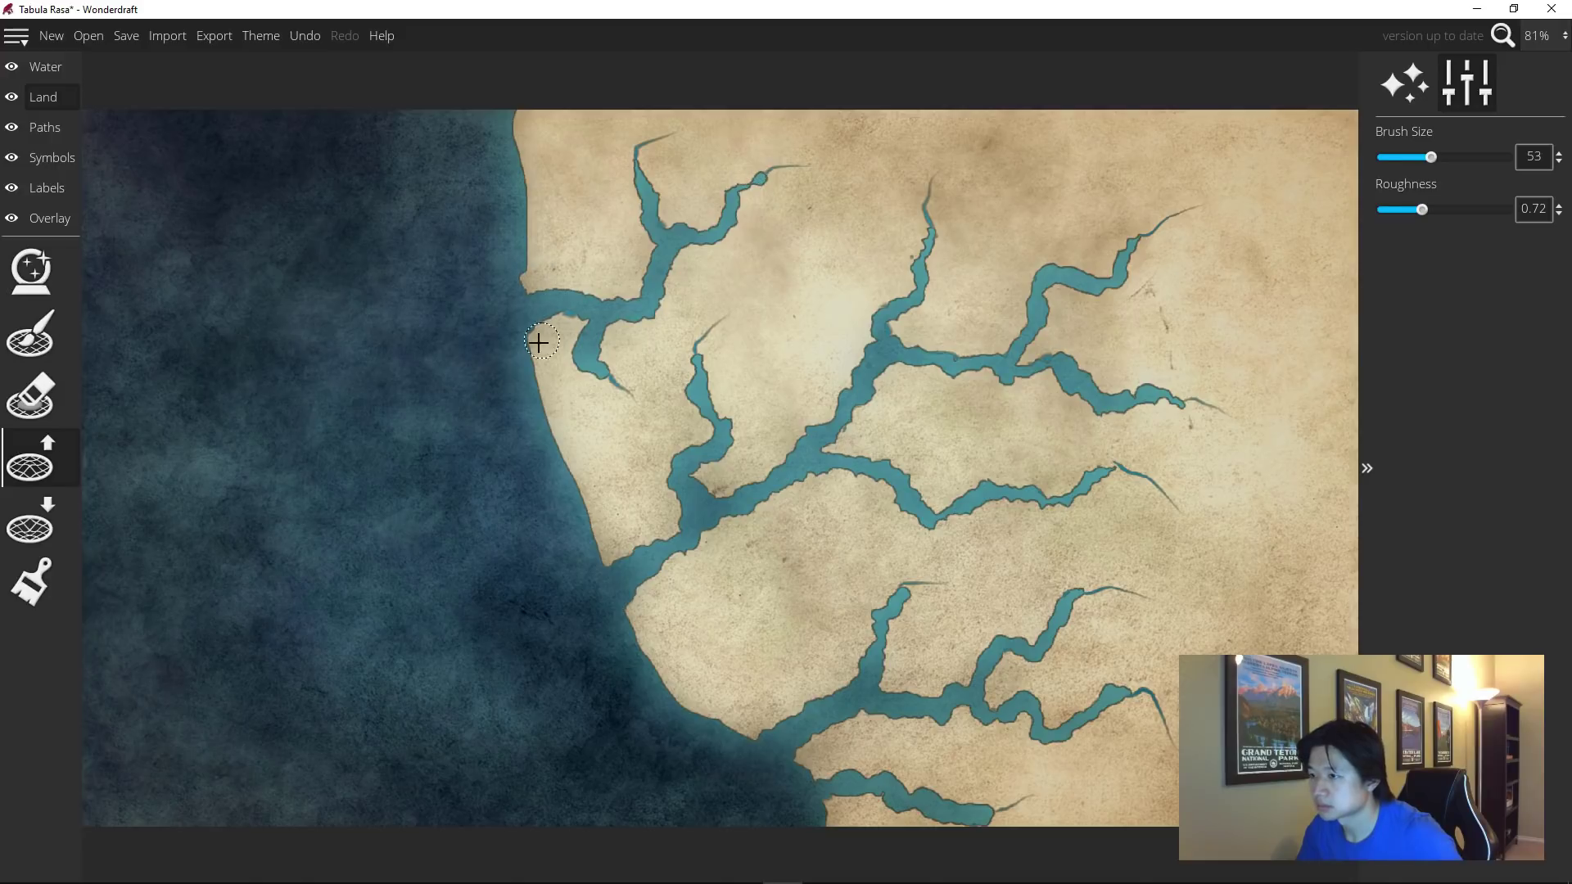
Roughen the coastline and river banks with Raise Land, stepping roughness from 0.97 to 1.26.
{"action": "mouse_move", "coordinate": [539, 342]}
{"action": "left_mouse_down"}
{"action": "mouse_move", "coordinate": [577, 509]}
{"action": "mouse_move", "coordinate": [588, 493]}
{"action": "mouse_move", "coordinate": [646, 654]}
{"action": "mouse_move", "coordinate": [725, 721]}
{"action": "left_mouse_up"}
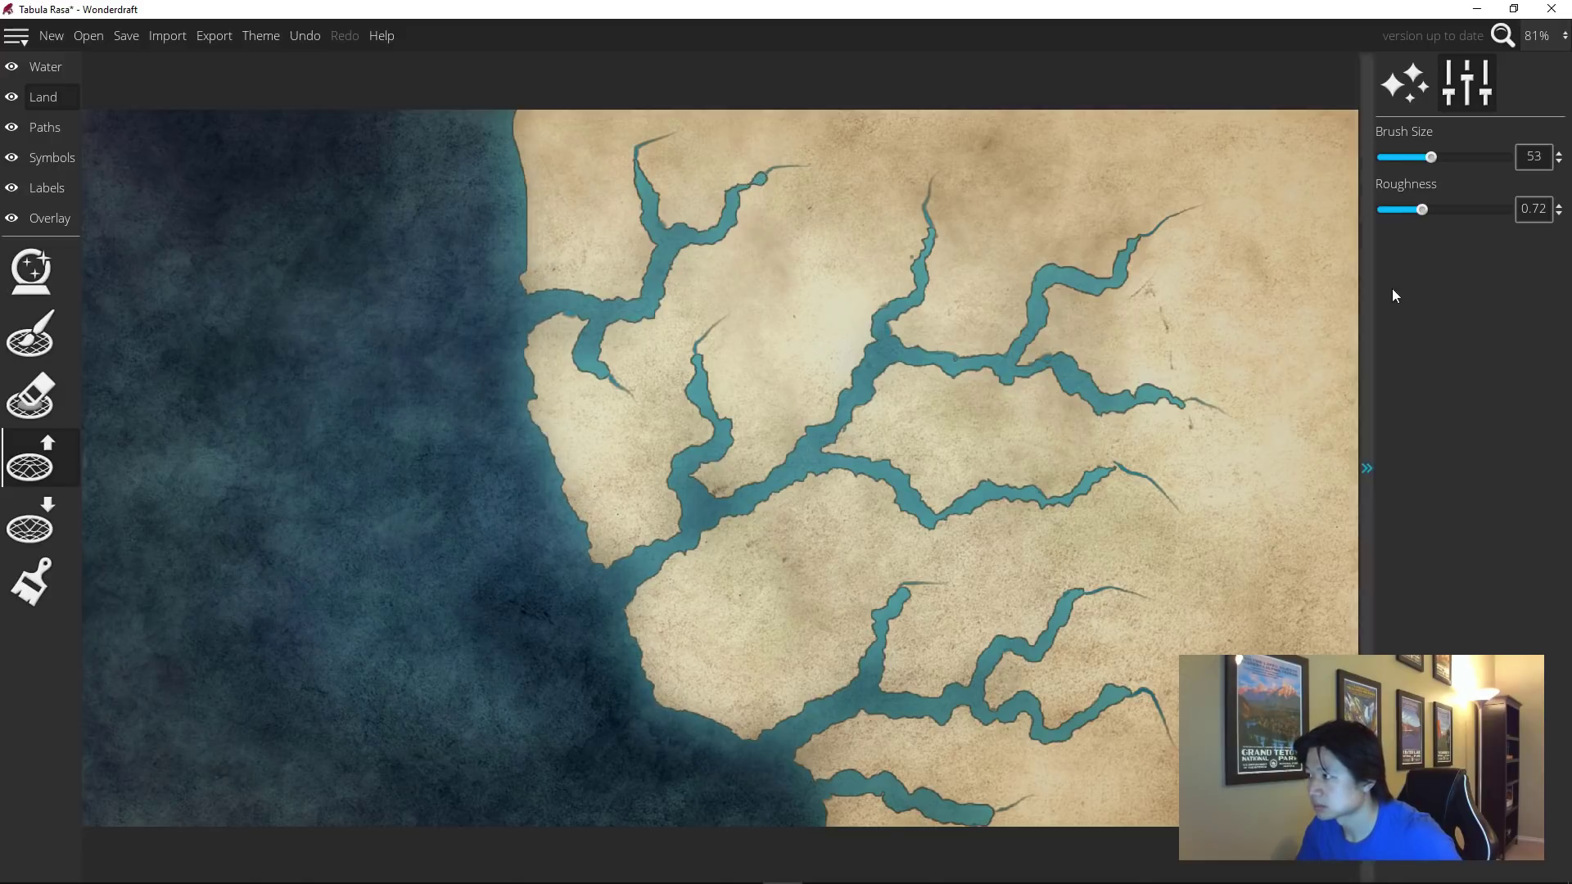
{"action": "left_click_drag", "start_coordinate": [1423, 210], "coordinate": [1438, 210]}
{"action": "mouse_move", "coordinate": [726, 720]}
{"action": "left_mouse_down"}
{"action": "mouse_move", "coordinate": [838, 785]}
{"action": "mouse_move", "coordinate": [834, 811]}
{"action": "mouse_move", "coordinate": [880, 783]}
{"action": "mouse_move", "coordinate": [809, 764]}
{"action": "mouse_move", "coordinate": [932, 787]}
{"action": "left_mouse_up"}
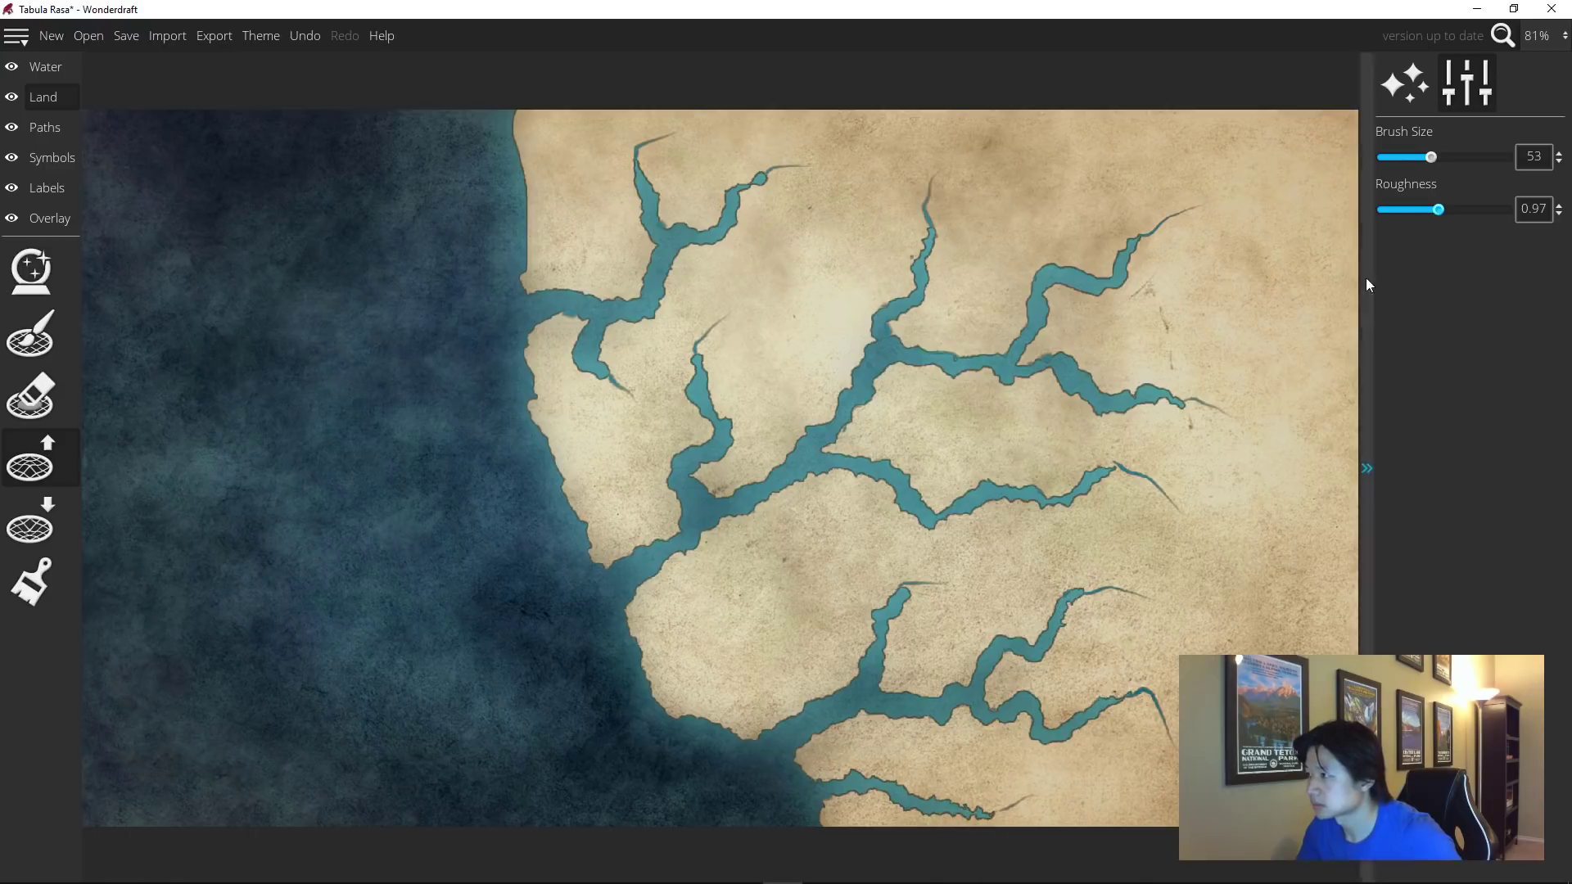
{"action": "left_click_drag", "start_coordinate": [1439, 209], "coordinate": [1458, 210]}
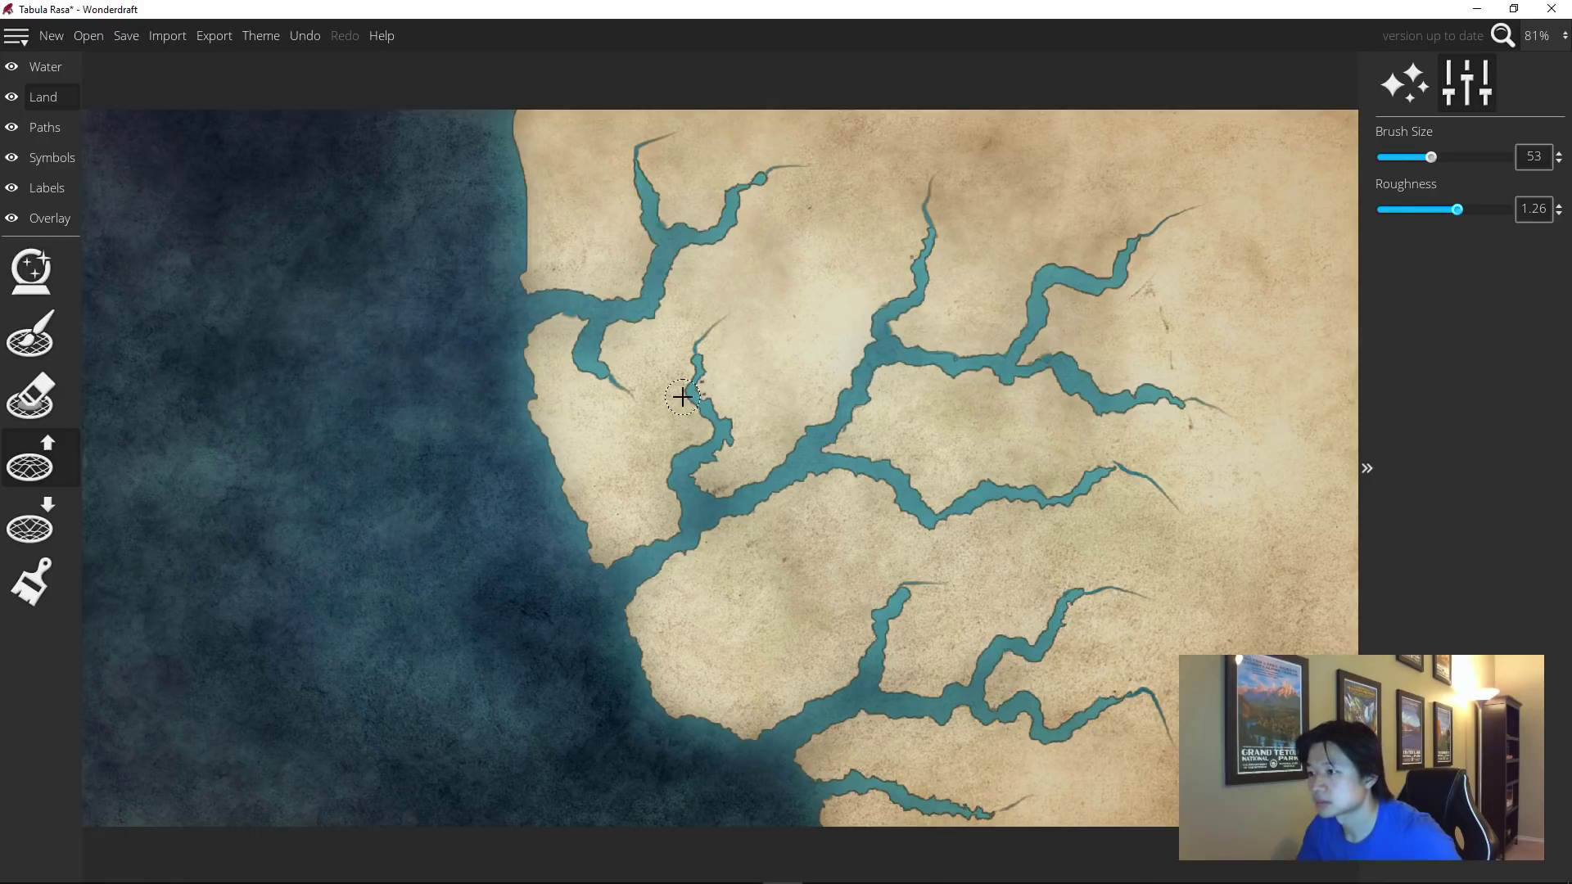
{"action": "mouse_move", "coordinate": [682, 397]}
{"action": "left_mouse_down"}
{"action": "mouse_move", "coordinate": [686, 277]}
{"action": "mouse_move", "coordinate": [742, 216]}
{"action": "mouse_move", "coordinate": [658, 181]}
{"action": "mouse_move", "coordinate": [638, 237]}
{"action": "mouse_move", "coordinate": [676, 276]}
{"action": "mouse_move", "coordinate": [665, 304]}
{"action": "mouse_move", "coordinate": [610, 283]}
{"action": "mouse_move", "coordinate": [574, 351]}
{"action": "mouse_move", "coordinate": [617, 340]}
{"action": "mouse_move", "coordinate": [643, 390]}
{"action": "left_mouse_up"}
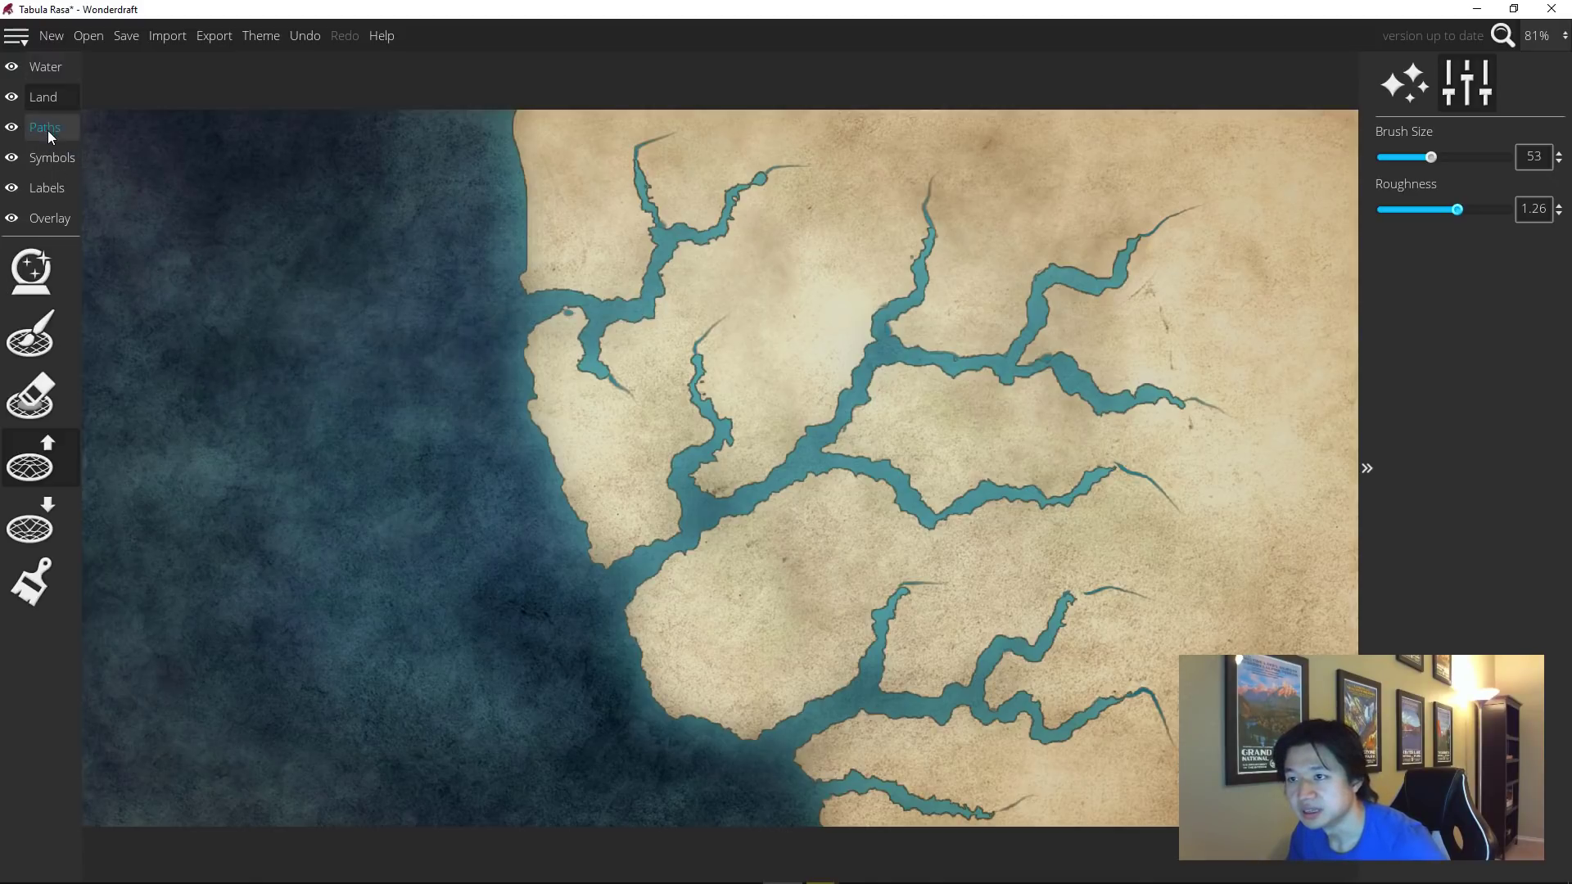
On the Water layer, erase the thin river tails in the upper left, right, and lower river.
{"action": "left_click", "coordinate": [49, 69]}
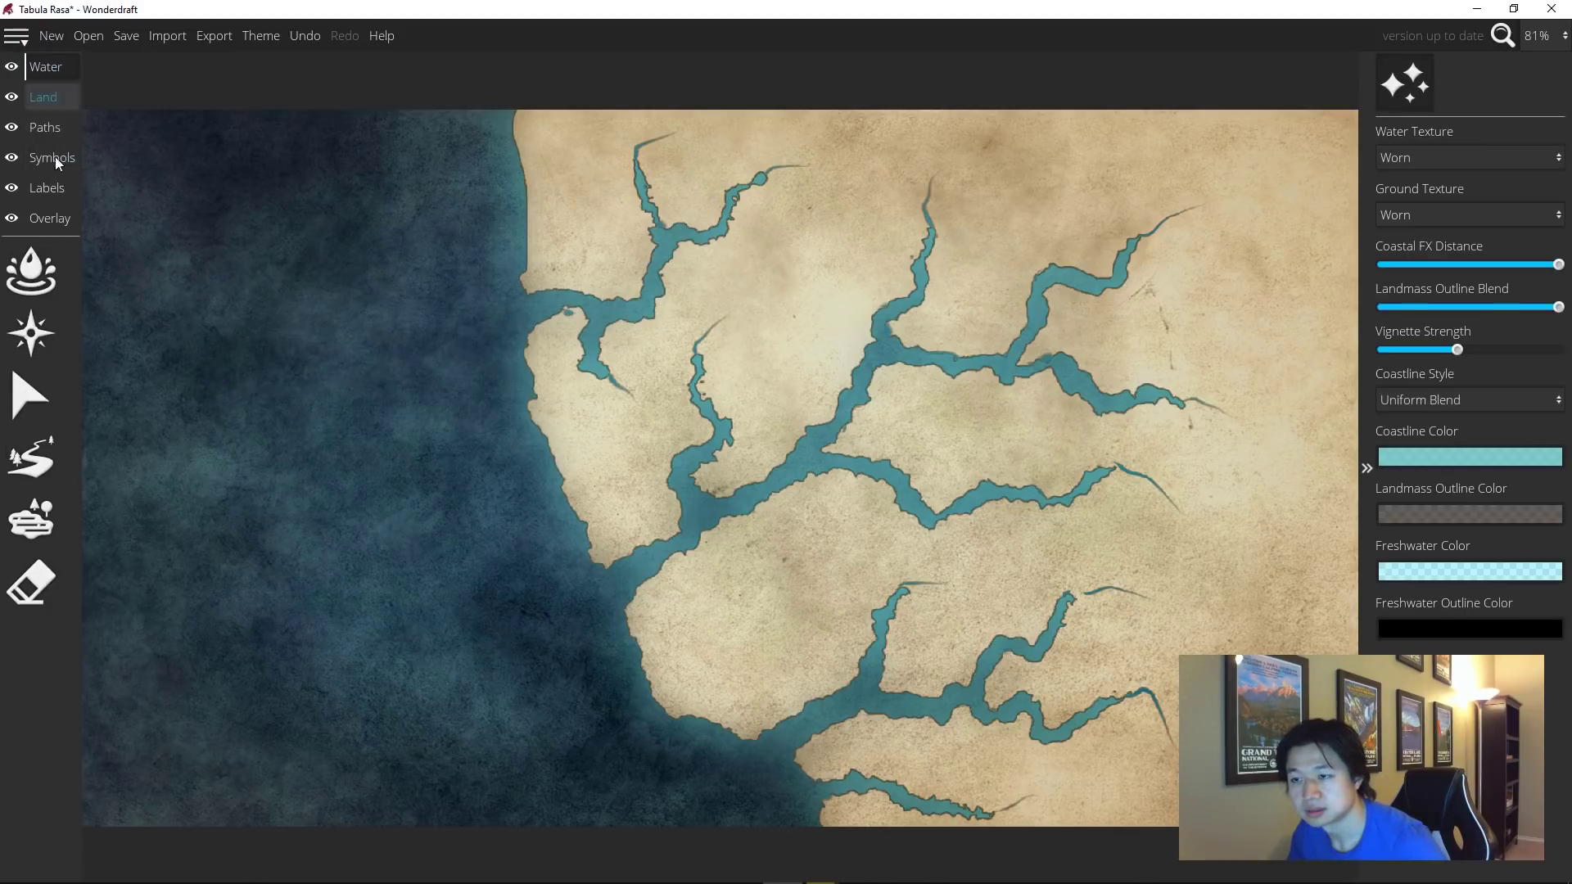
{"action": "left_click", "coordinate": [30, 583]}
{"action": "mouse_move", "coordinate": [574, 357]}
{"action": "left_mouse_down"}
{"action": "mouse_move", "coordinate": [650, 169]}
{"action": "mouse_move", "coordinate": [607, 164]}
{"action": "mouse_move", "coordinate": [667, 361]}
{"action": "mouse_move", "coordinate": [793, 197]}
{"action": "mouse_move", "coordinate": [915, 181]}
{"action": "left_mouse_up"}
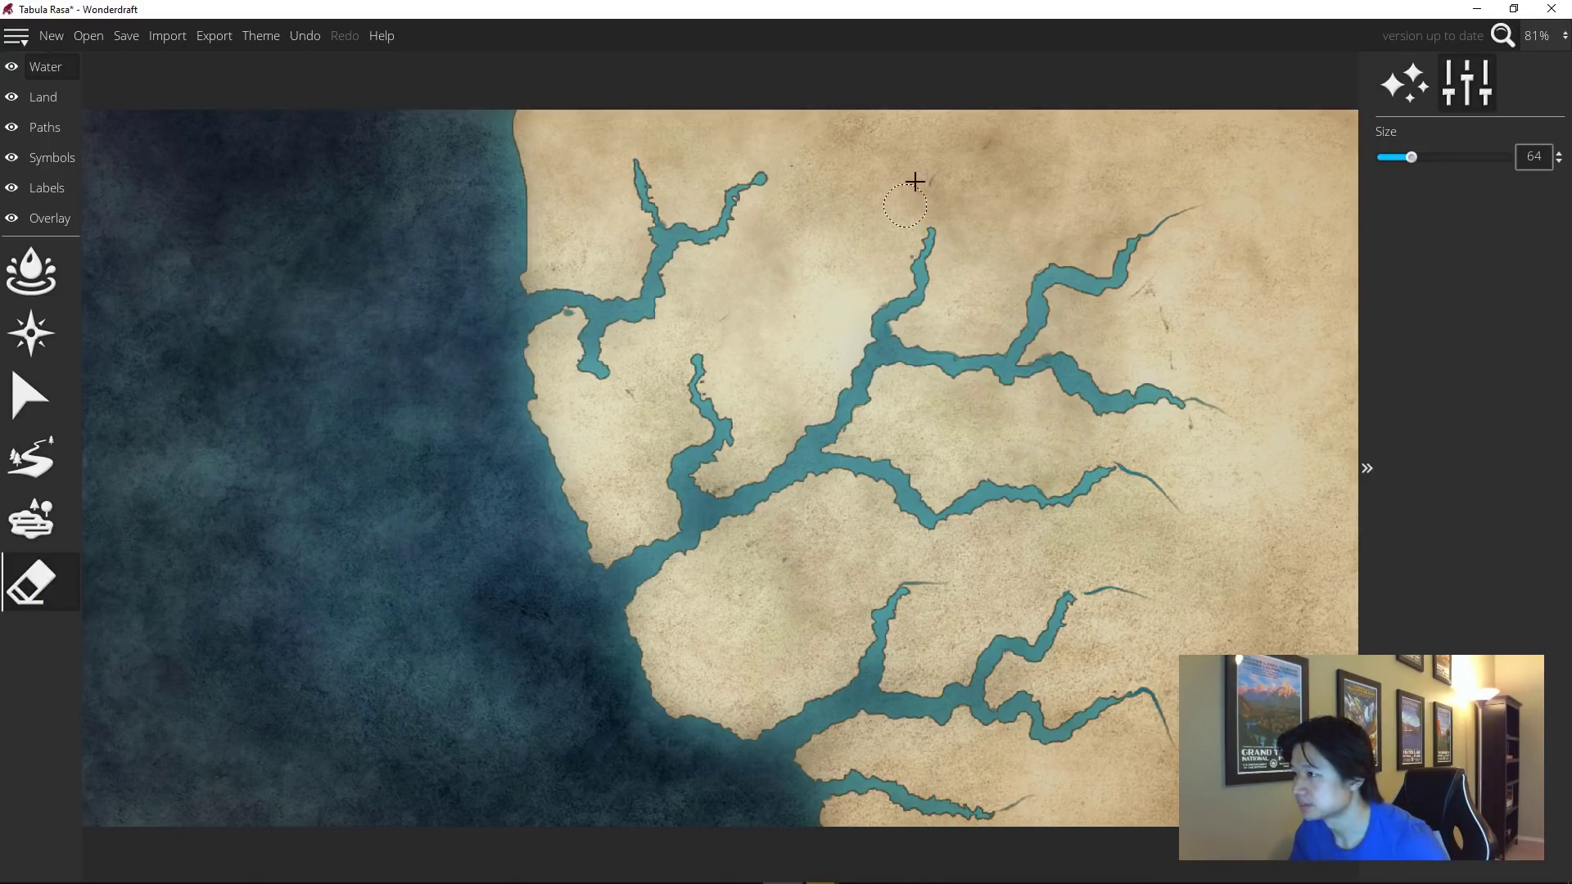
{"action": "mouse_move", "coordinate": [1114, 233]}
{"action": "left_mouse_down"}
{"action": "mouse_move", "coordinate": [1126, 268]}
{"action": "mouse_move", "coordinate": [1192, 480]}
{"action": "mouse_move", "coordinate": [1151, 488]}
{"action": "mouse_move", "coordinate": [1178, 483]}
{"action": "mouse_move", "coordinate": [1096, 584]}
{"action": "mouse_move", "coordinate": [1132, 613]}
{"action": "left_mouse_up"}
{"action": "mouse_move", "coordinate": [1107, 701]}
{"action": "left_mouse_down"}
{"action": "mouse_move", "coordinate": [1008, 783]}
{"action": "mouse_move", "coordinate": [1035, 798]}
{"action": "mouse_move", "coordinate": [1000, 811]}
{"action": "mouse_move", "coordinate": [928, 590]}
{"action": "mouse_move", "coordinate": [891, 600]}
{"action": "left_mouse_up"}
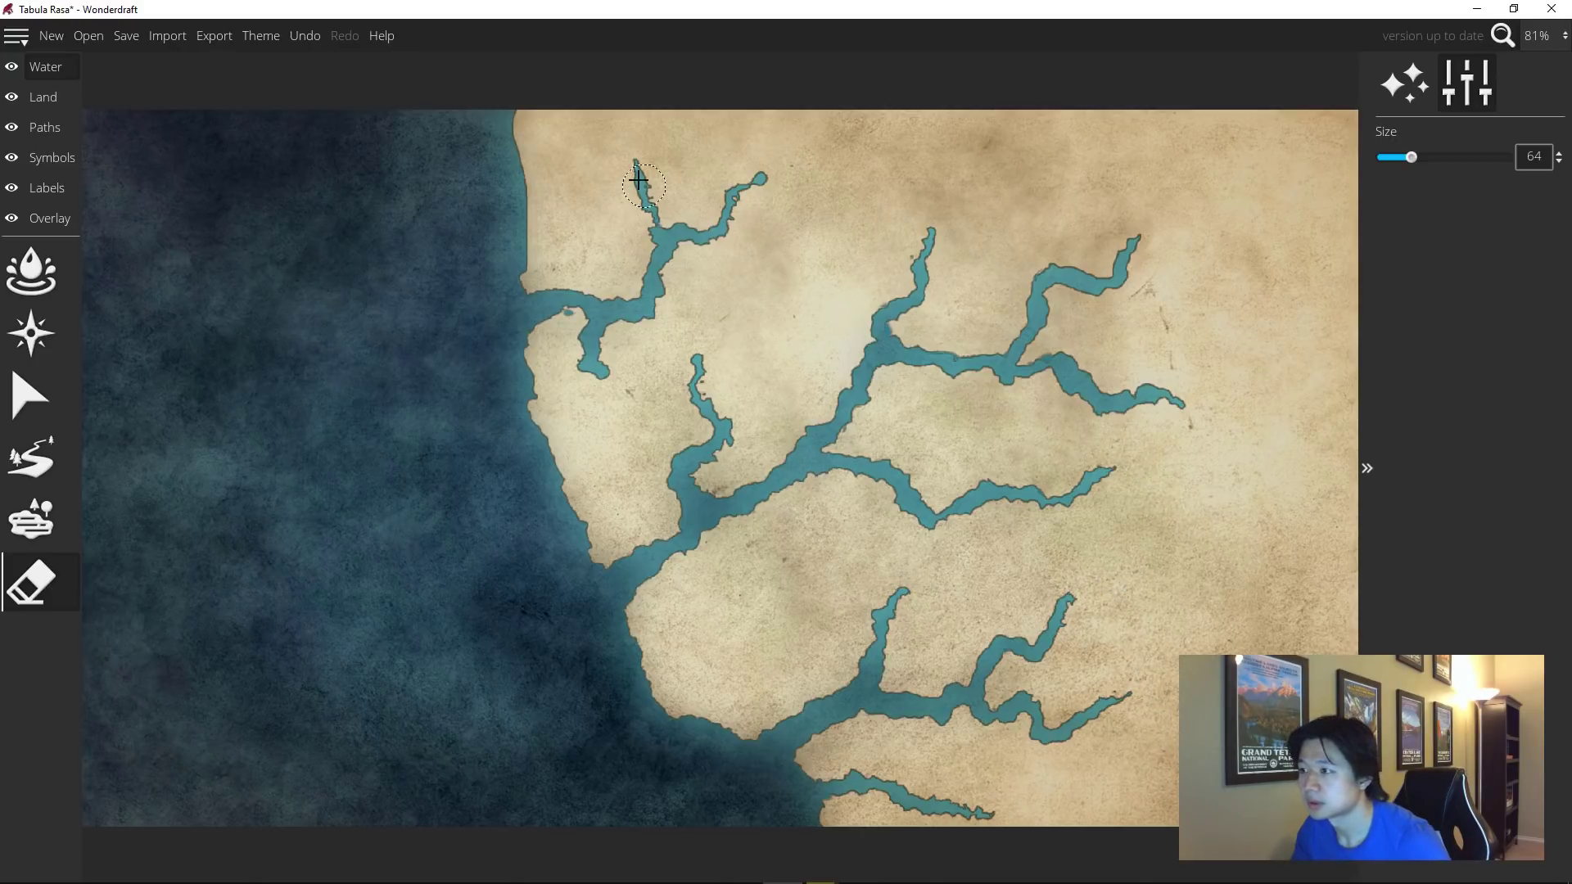
{"action": "left_click", "coordinate": [43, 453]}
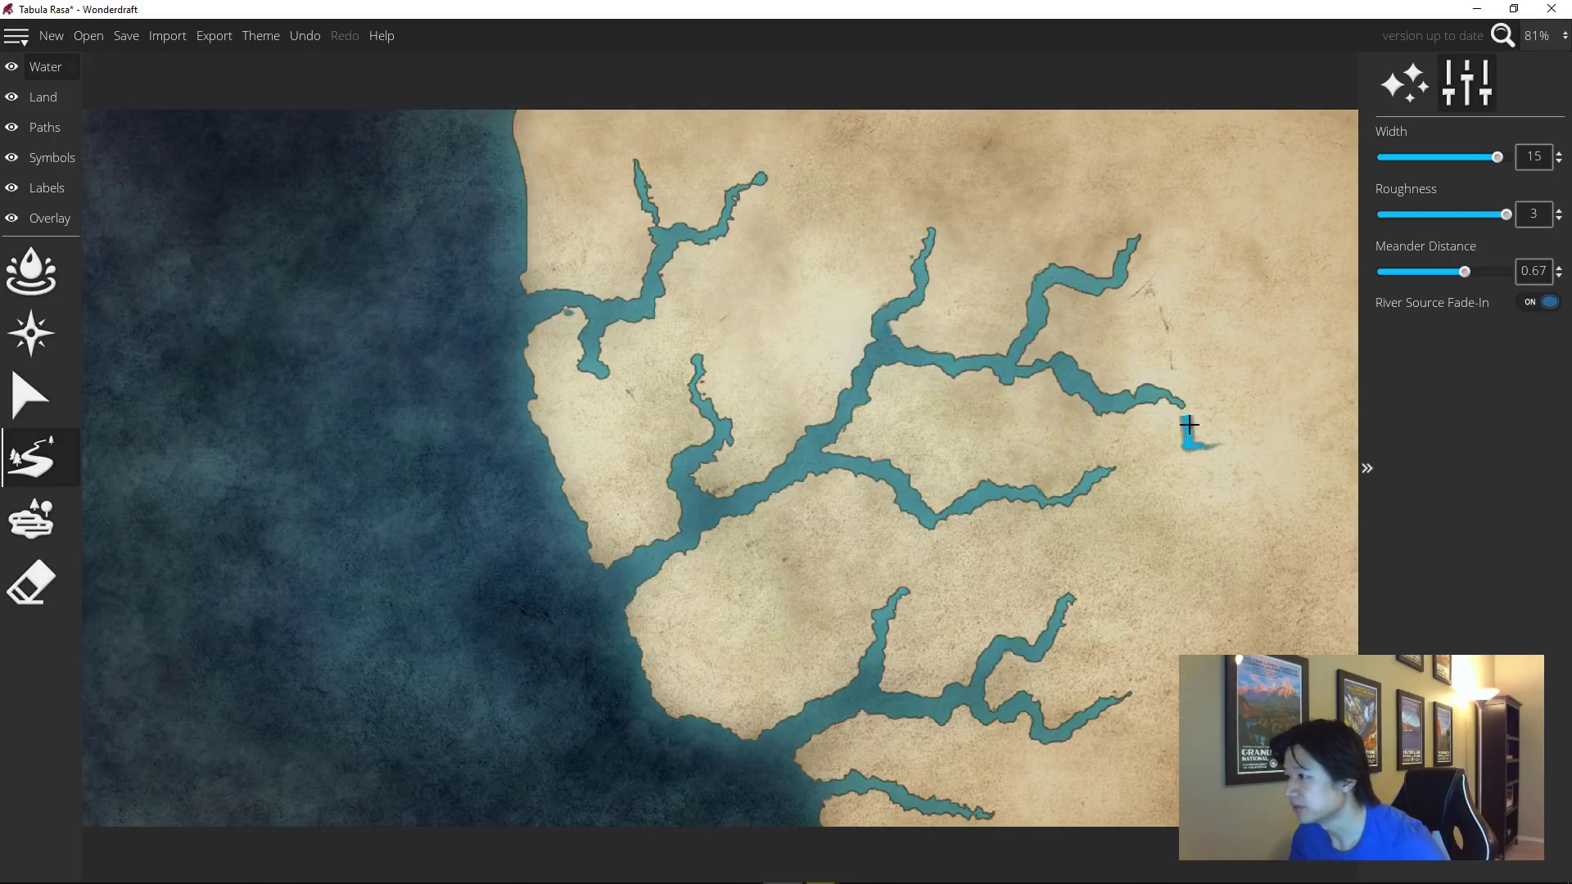
Set river width 9 and meander 0.24, then draw thin rivers into the upper-left and top branch ends.
{"action": "scroll", "coordinate": [1199, 403], "scroll_direction": "down", "scroll_amount": 6}
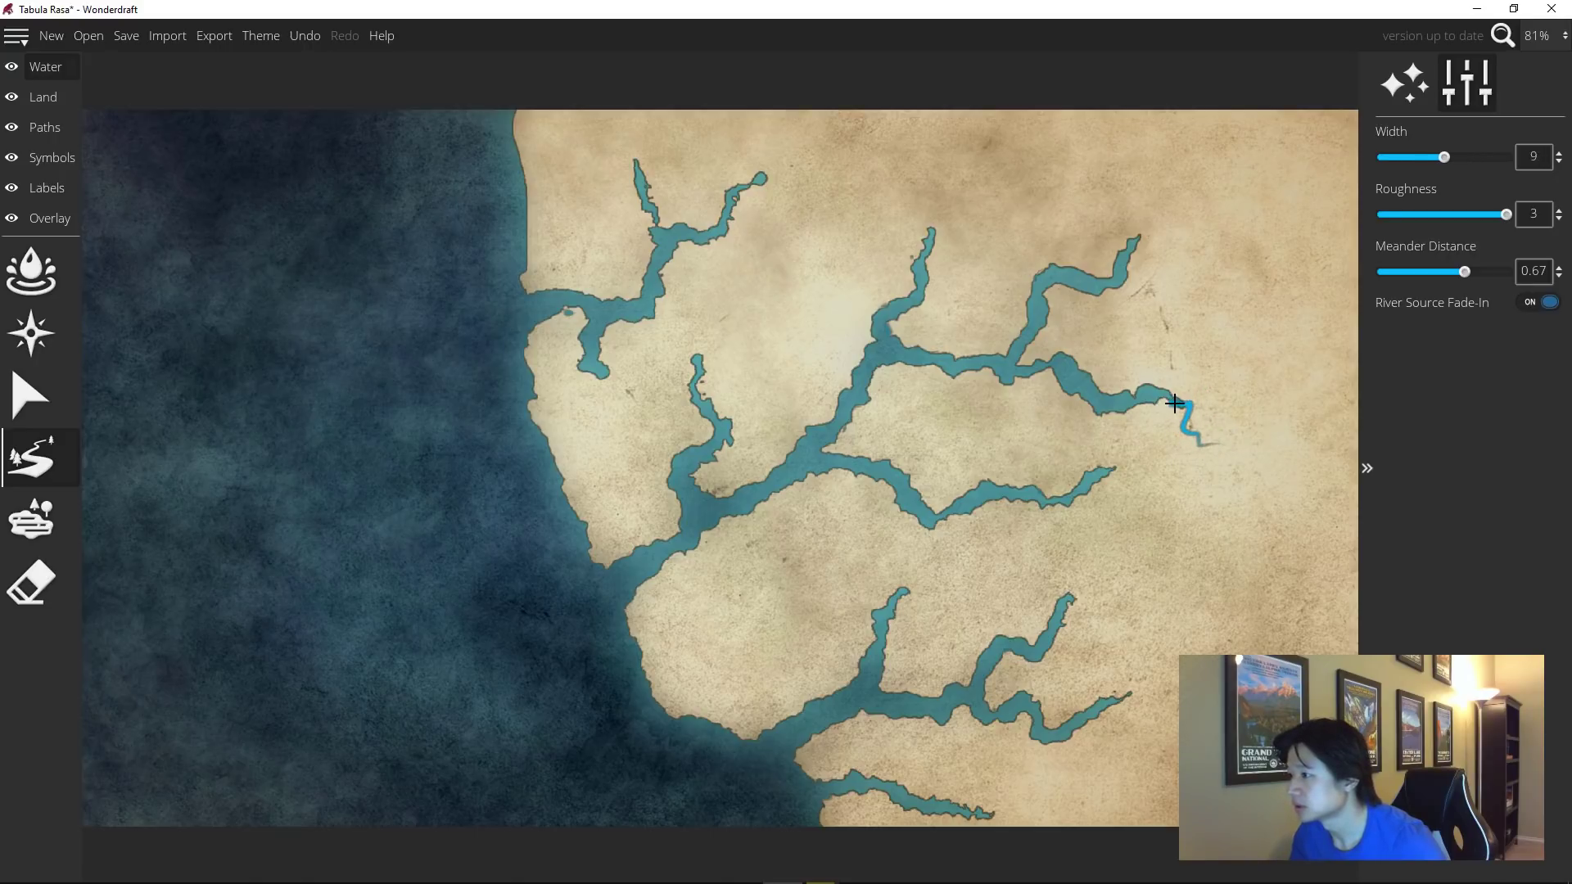
{"action": "scroll", "coordinate": [1326, 328], "scroll_direction": "down", "scroll_amount": 8}
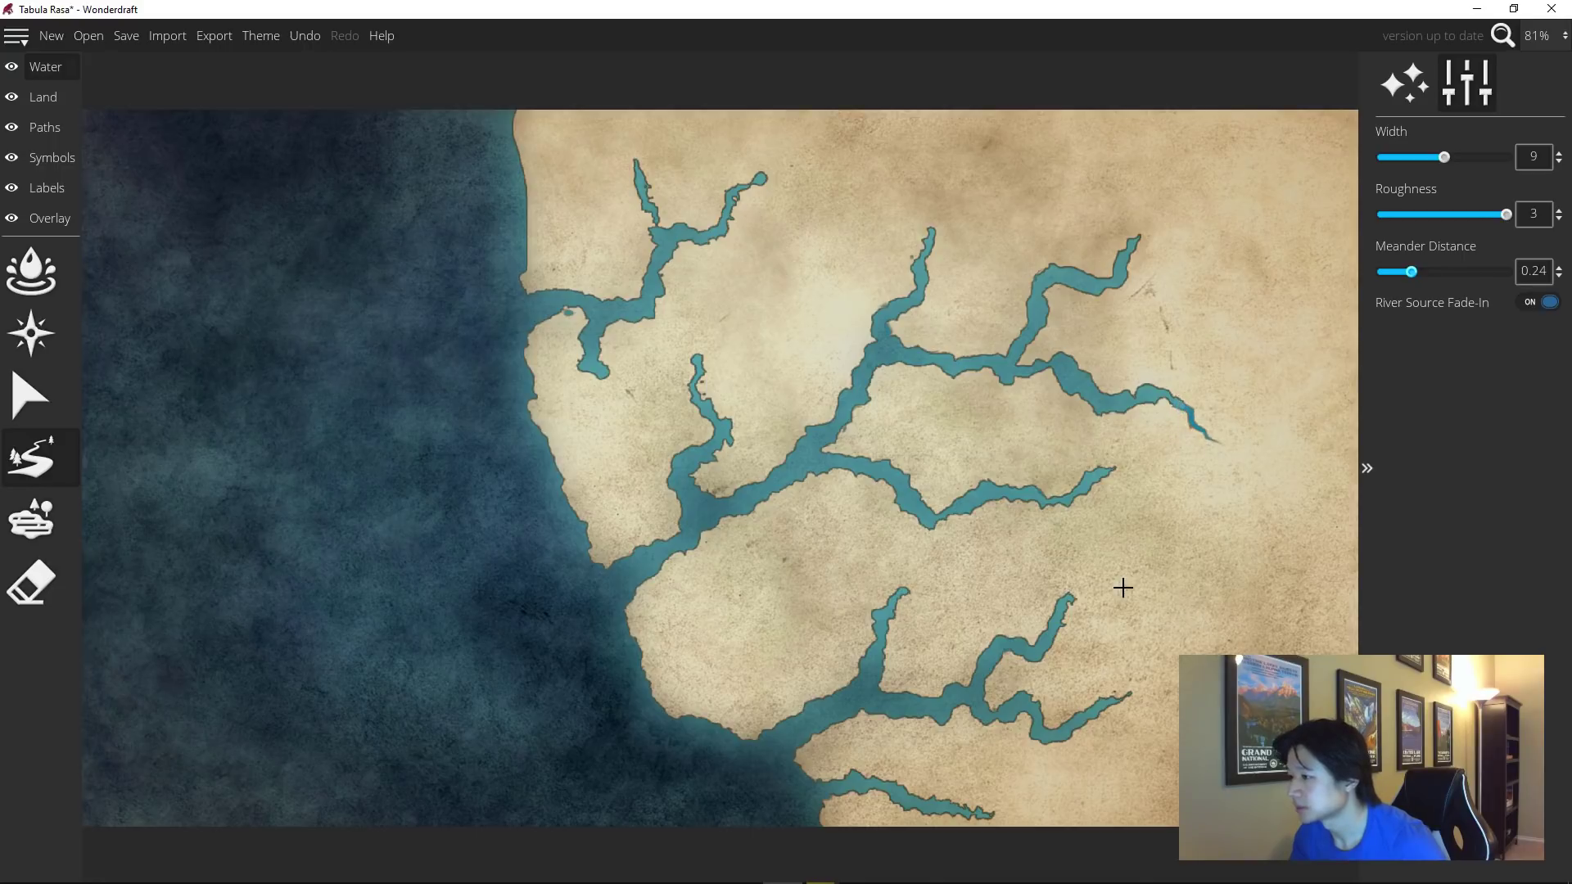
{"action": "left_click_drag", "start_coordinate": [731, 308], "coordinate": [695, 358]}
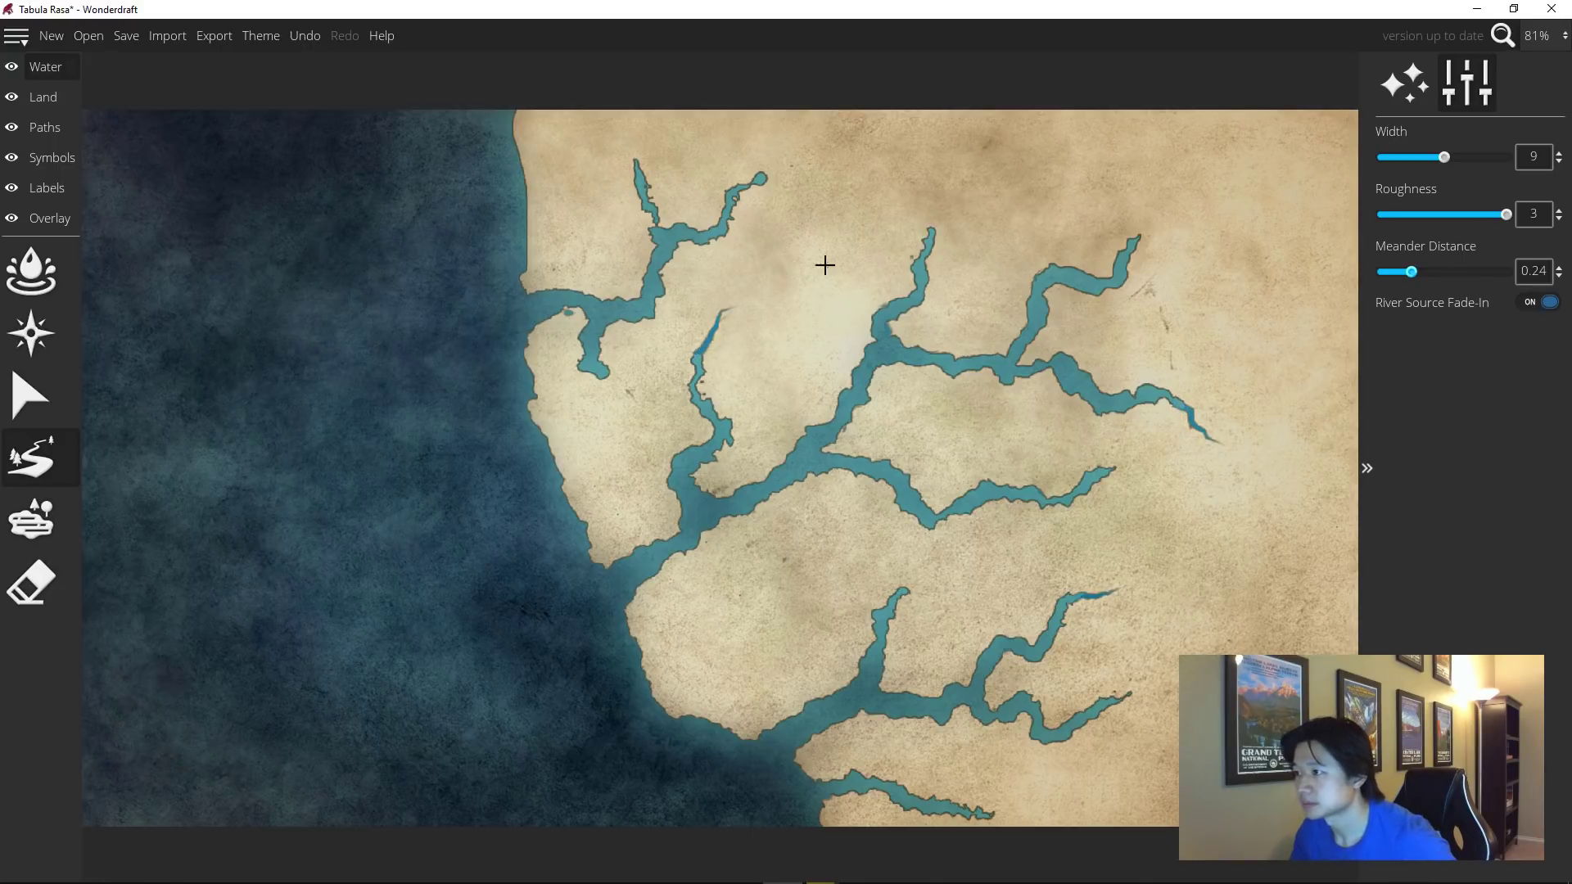
{"action": "left_click_drag", "start_coordinate": [835, 178], "coordinate": [764, 175]}
{"action": "left_click", "coordinate": [43, 97]}
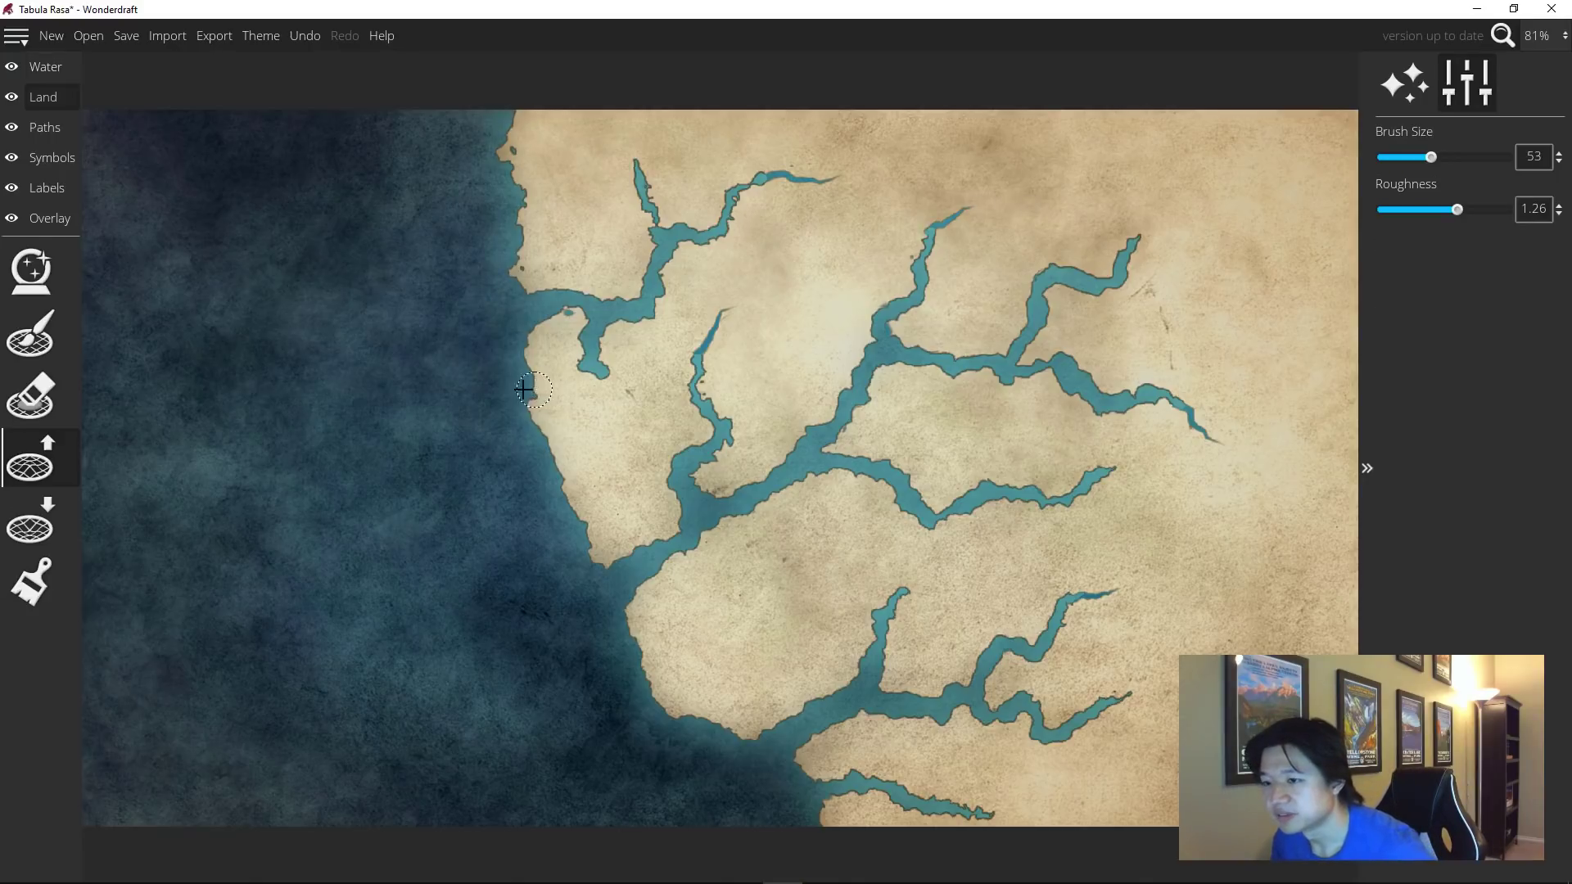
With Lower Land, carve parallel channels up from the bottom inlet and inland from the coastal inlet.
{"action": "left_click", "coordinate": [35, 536]}
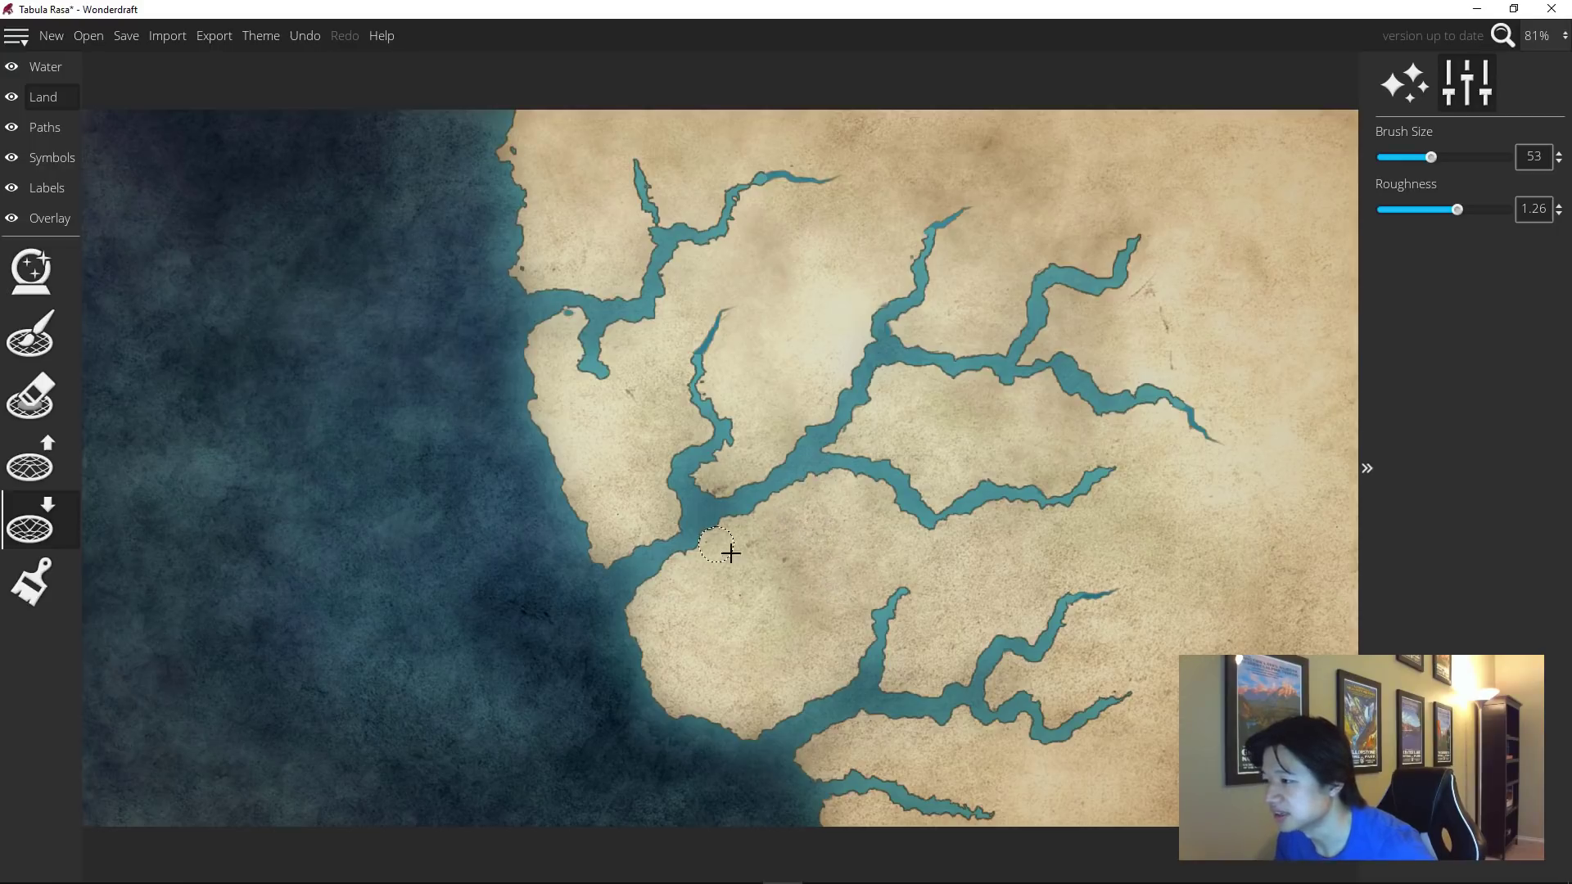
{"action": "mouse_move", "coordinate": [925, 795]}
{"action": "left_mouse_down"}
{"action": "mouse_move", "coordinate": [820, 706]}
{"action": "mouse_move", "coordinate": [670, 611]}
{"action": "mouse_move", "coordinate": [753, 637]}
{"action": "mouse_move", "coordinate": [693, 629]}
{"action": "mouse_move", "coordinate": [623, 523]}
{"action": "mouse_move", "coordinate": [565, 487]}
{"action": "mouse_move", "coordinate": [724, 644]}
{"action": "left_mouse_up"}
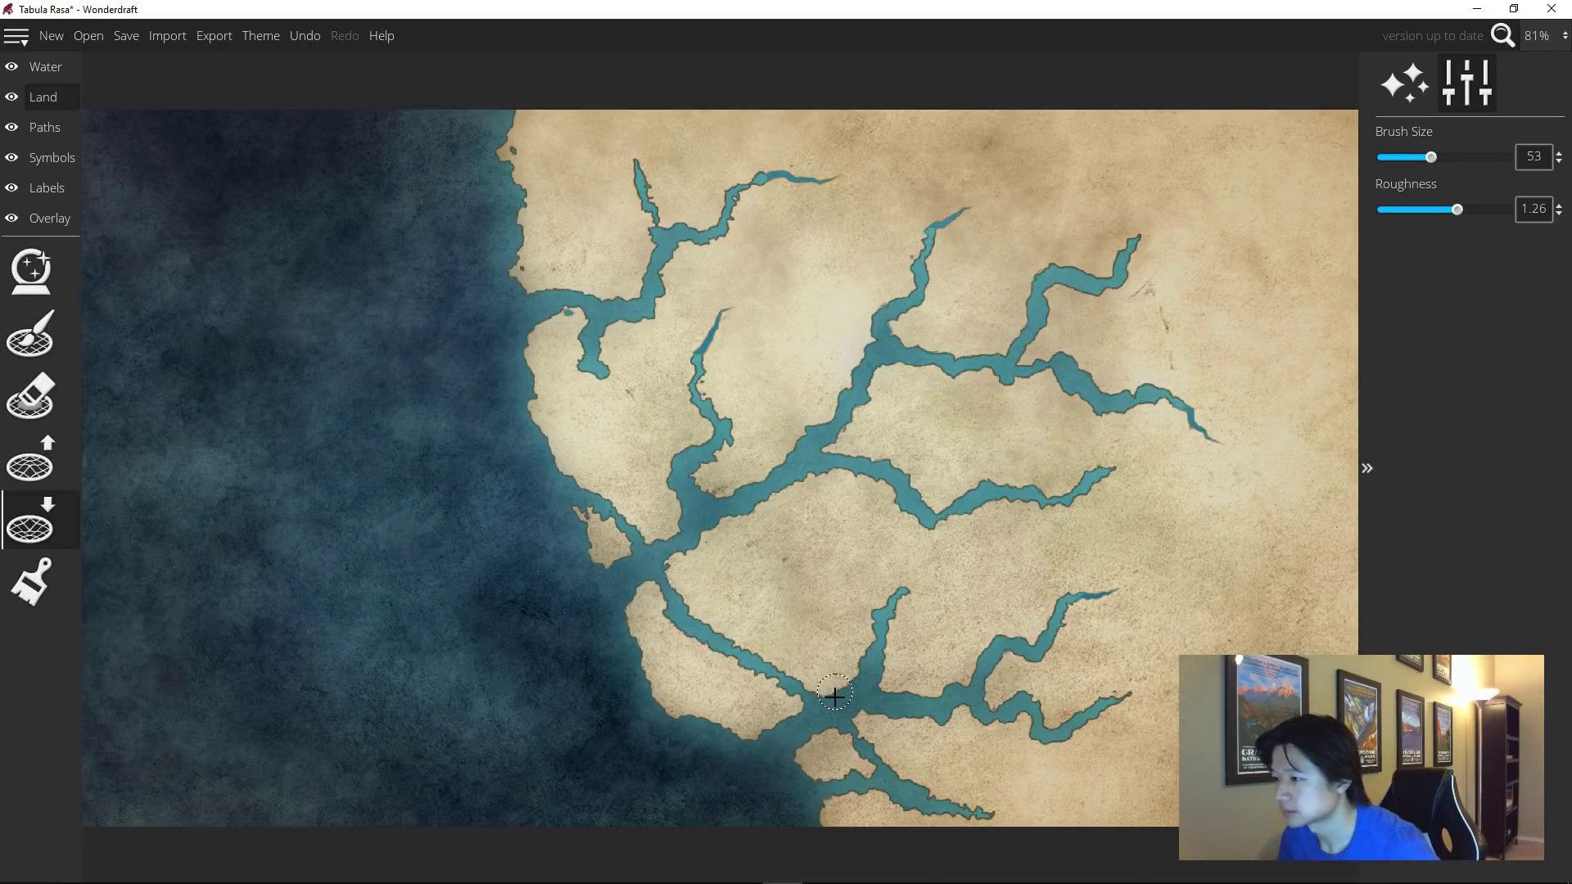
{"action": "mouse_move", "coordinate": [834, 694]}
{"action": "left_mouse_down"}
{"action": "mouse_move", "coordinate": [784, 629]}
{"action": "mouse_move", "coordinate": [736, 617]}
{"action": "mouse_move", "coordinate": [814, 642]}
{"action": "mouse_move", "coordinate": [665, 628]}
{"action": "mouse_move", "coordinate": [706, 705]}
{"action": "mouse_move", "coordinate": [708, 749]}
{"action": "mouse_move", "coordinate": [746, 660]}
{"action": "mouse_move", "coordinate": [709, 696]}
{"action": "mouse_move", "coordinate": [683, 665]}
{"action": "left_mouse_up"}
{"action": "mouse_move", "coordinate": [661, 553]}
{"action": "left_mouse_down"}
{"action": "mouse_move", "coordinate": [633, 538]}
{"action": "mouse_move", "coordinate": [670, 429]}
{"action": "mouse_move", "coordinate": [612, 516]}
{"action": "mouse_move", "coordinate": [647, 442]}
{"action": "mouse_move", "coordinate": [603, 366]}
{"action": "mouse_move", "coordinate": [601, 324]}
{"action": "mouse_move", "coordinate": [529, 415]}
{"action": "mouse_move", "coordinate": [584, 422]}
{"action": "mouse_move", "coordinate": [634, 474]}
{"action": "mouse_move", "coordinate": [600, 448]}
{"action": "mouse_move", "coordinate": [606, 348]}
{"action": "mouse_move", "coordinate": [671, 305]}
{"action": "mouse_move", "coordinate": [683, 318]}
{"action": "mouse_move", "coordinate": [528, 199]}
{"action": "mouse_move", "coordinate": [515, 169]}
{"action": "mouse_move", "coordinate": [576, 222]}
{"action": "mouse_move", "coordinate": [592, 309]}
{"action": "mouse_move", "coordinate": [570, 201]}
{"action": "mouse_move", "coordinate": [517, 118]}
{"action": "left_mouse_up"}
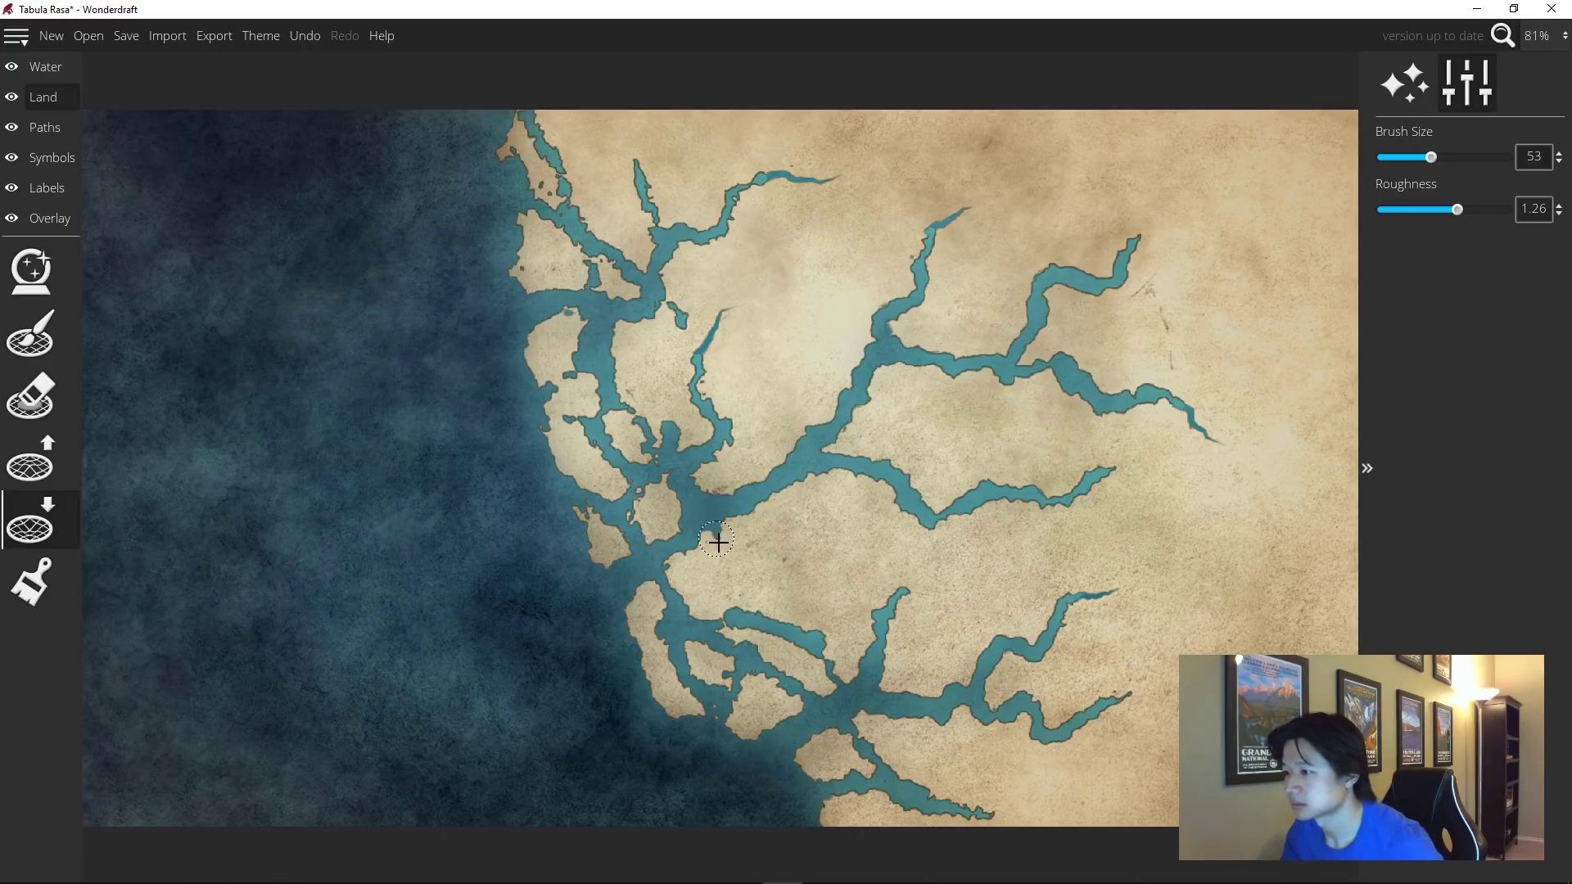
{"action": "mouse_move", "coordinate": [718, 542]}
{"action": "left_mouse_down"}
{"action": "mouse_move", "coordinate": [736, 561]}
{"action": "mouse_move", "coordinate": [721, 547]}
{"action": "left_mouse_up"}
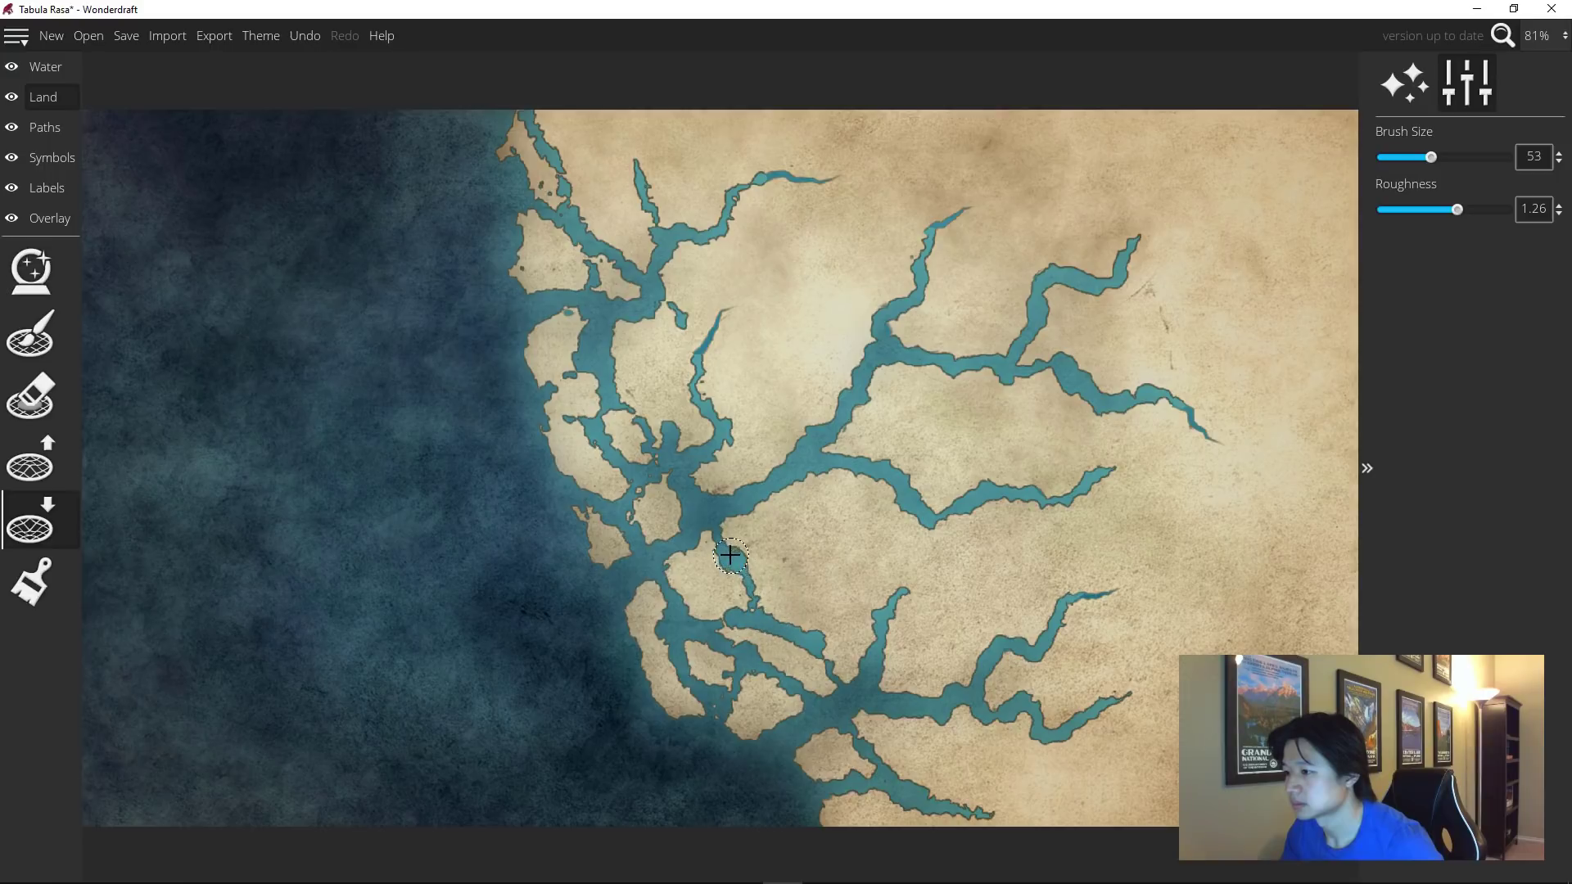
Join the upper inlet to the lower channel and cut the peninsula and southern islands into islets.
{"action": "mouse_move", "coordinate": [801, 606]}
{"action": "left_mouse_down"}
{"action": "mouse_move", "coordinate": [814, 657]}
{"action": "mouse_move", "coordinate": [811, 727]}
{"action": "mouse_move", "coordinate": [877, 828]}
{"action": "left_mouse_up"}
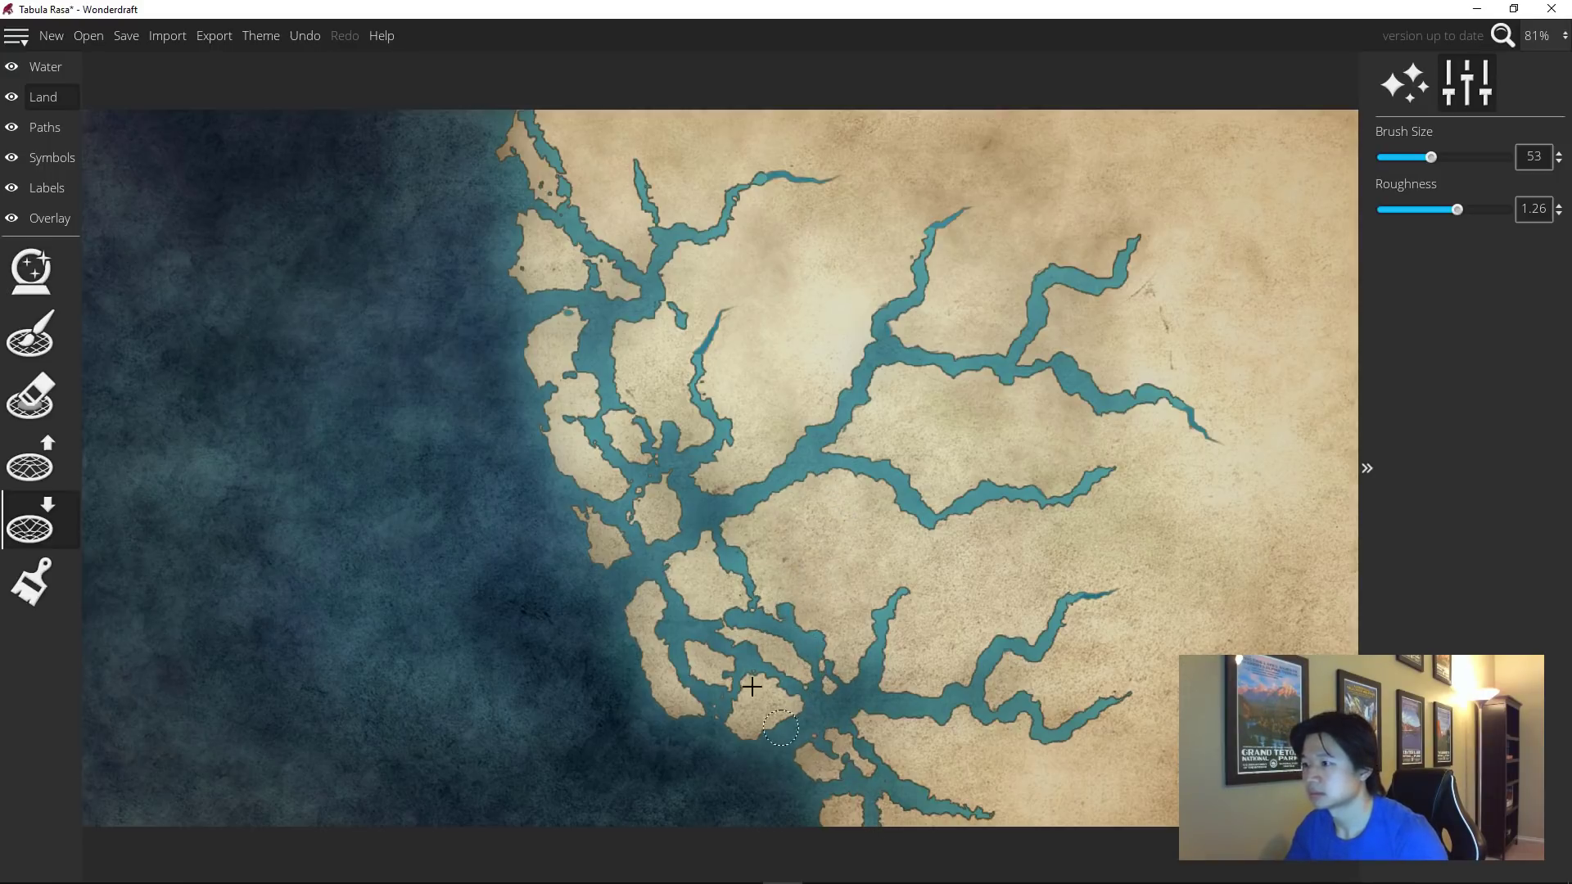
{"action": "mouse_move", "coordinate": [563, 523]}
{"action": "left_mouse_down"}
{"action": "mouse_move", "coordinate": [605, 417]}
{"action": "mouse_move", "coordinate": [548, 450]}
{"action": "mouse_move", "coordinate": [548, 477]}
{"action": "mouse_move", "coordinate": [594, 452]}
{"action": "mouse_move", "coordinate": [603, 410]}
{"action": "mouse_move", "coordinate": [519, 344]}
{"action": "mouse_move", "coordinate": [547, 195]}
{"action": "left_mouse_up"}
{"action": "mouse_move", "coordinate": [653, 632]}
{"action": "left_mouse_down"}
{"action": "mouse_move", "coordinate": [703, 665]}
{"action": "mouse_move", "coordinate": [627, 635]}
{"action": "left_mouse_up"}
{"action": "mouse_move", "coordinate": [753, 694]}
{"action": "left_mouse_down"}
{"action": "mouse_move", "coordinate": [777, 768]}
{"action": "mouse_move", "coordinate": [720, 751]}
{"action": "left_mouse_up"}
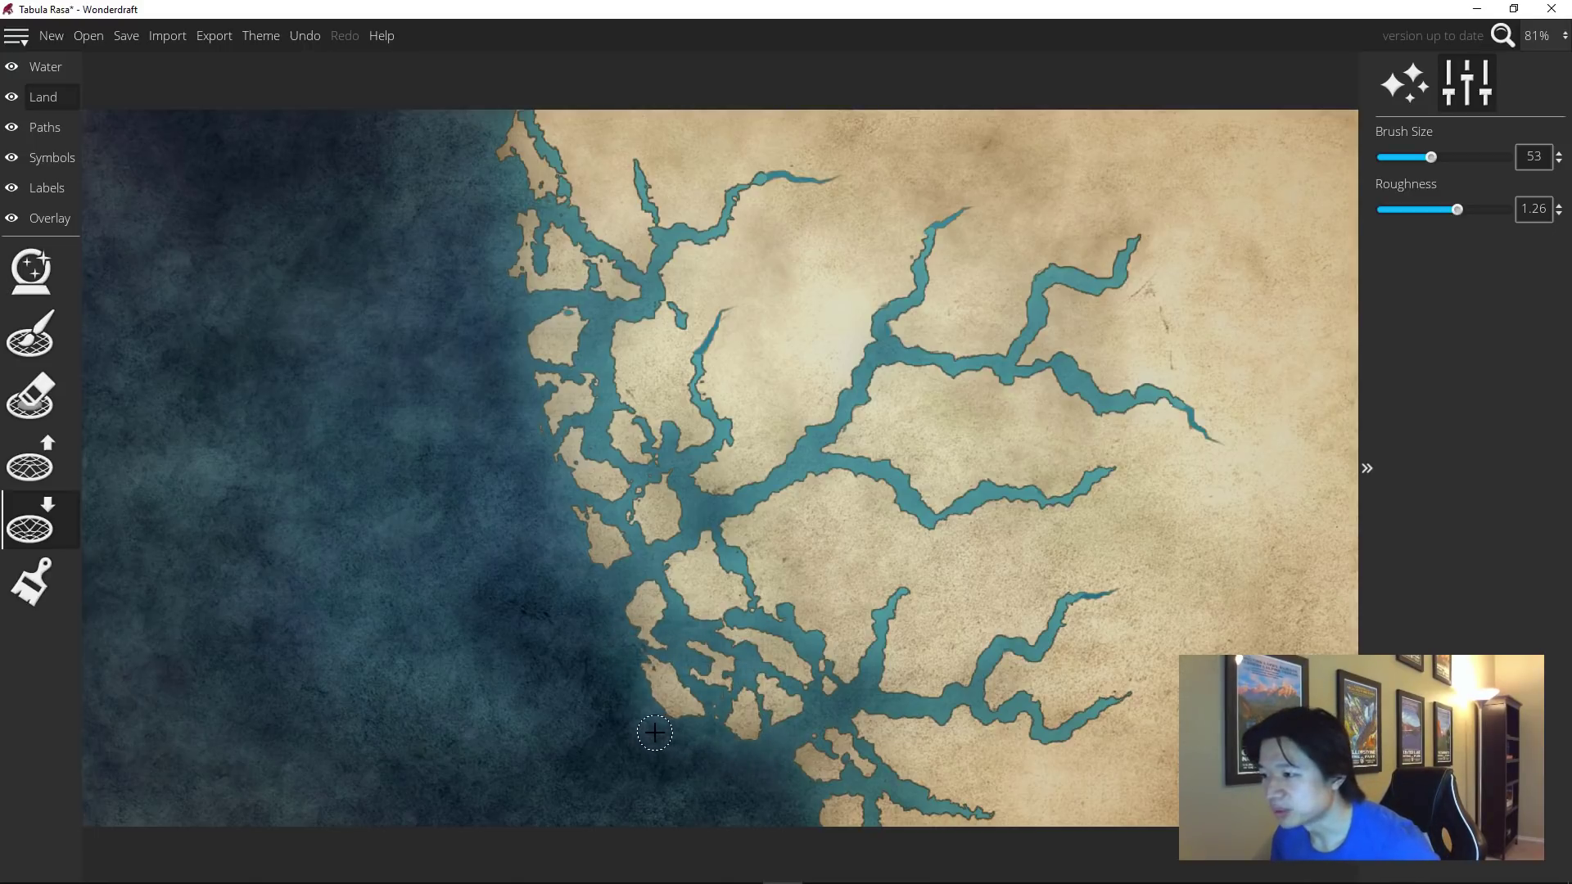
{"action": "key", "text": "6"}
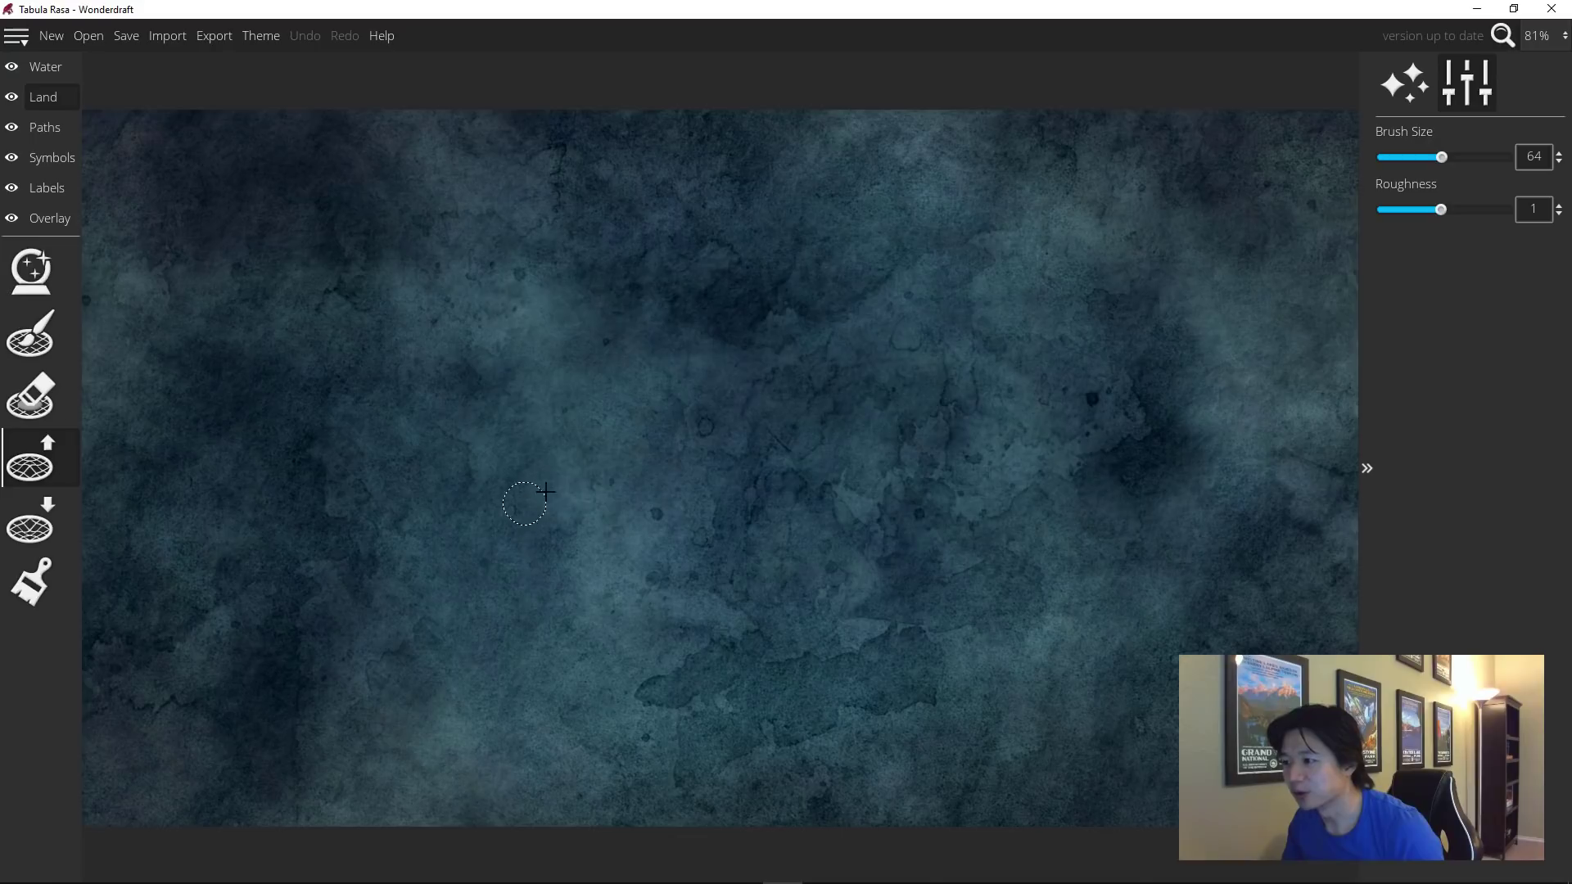
Paint a trial island chain across the water toward the upper right, then undo it.
{"action": "mouse_move", "coordinate": [620, 481]}
{"action": "left_mouse_down"}
{"action": "mouse_move", "coordinate": [851, 401]}
{"action": "mouse_move", "coordinate": [327, 589]}
{"action": "mouse_move", "coordinate": [991, 340]}
{"action": "mouse_move", "coordinate": [778, 409]}
{"action": "mouse_move", "coordinate": [196, 655]}
{"action": "mouse_move", "coordinate": [123, 665]}
{"action": "left_mouse_up"}
{"action": "mouse_move", "coordinate": [917, 402]}
{"action": "left_mouse_down"}
{"action": "mouse_move", "coordinate": [1037, 278]}
{"action": "mouse_move", "coordinate": [922, 375]}
{"action": "left_mouse_up"}
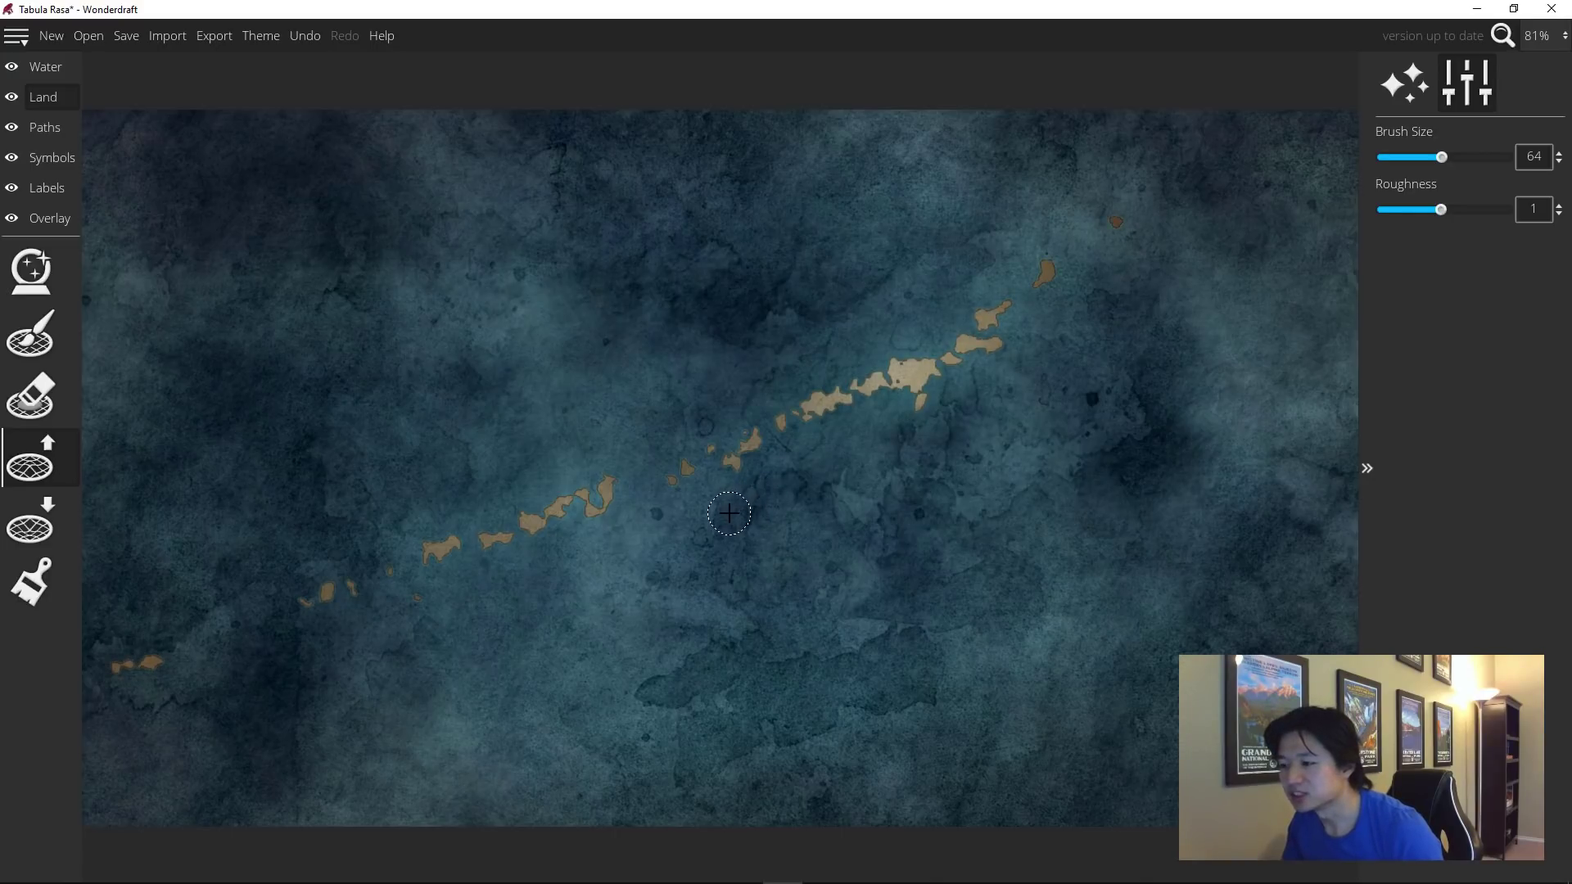
{"action": "key", "text": "ctrl+z"}
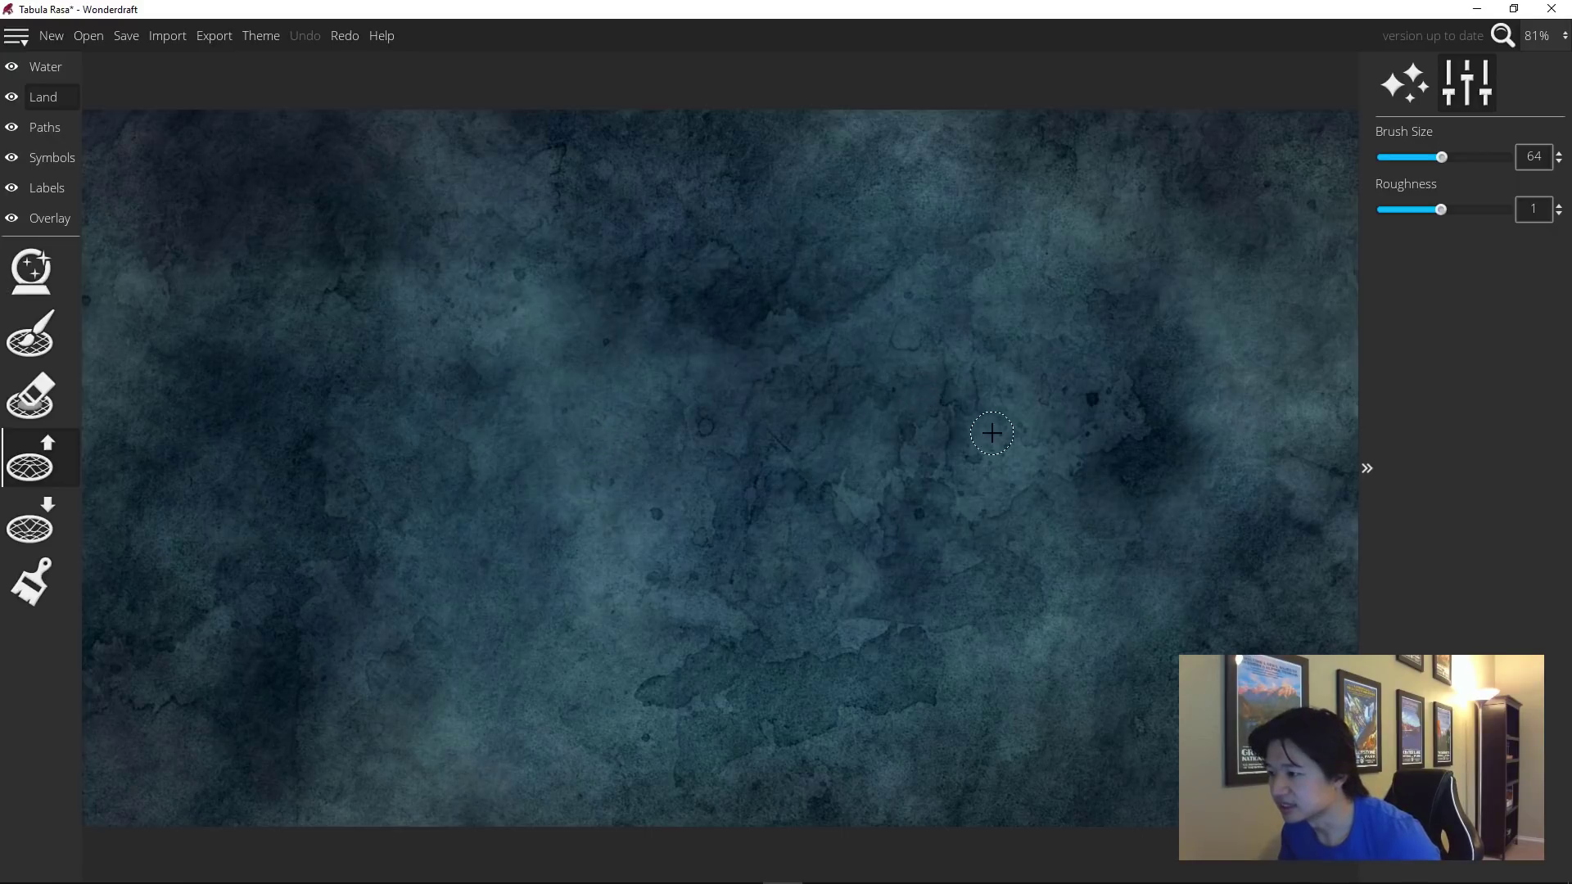
Repaint the curving islet chain from the west across the sea toward the upper right.
{"action": "left_click", "coordinate": [960, 383]}
{"action": "mouse_move", "coordinate": [883, 361]}
{"action": "left_mouse_down"}
{"action": "mouse_move", "coordinate": [775, 494]}
{"action": "mouse_move", "coordinate": [566, 511]}
{"action": "mouse_move", "coordinate": [664, 521]}
{"action": "mouse_move", "coordinate": [388, 491]}
{"action": "mouse_move", "coordinate": [570, 528]}
{"action": "mouse_move", "coordinate": [864, 447]}
{"action": "mouse_move", "coordinate": [745, 501]}
{"action": "mouse_move", "coordinate": [523, 534]}
{"action": "mouse_move", "coordinate": [331, 494]}
{"action": "mouse_move", "coordinate": [464, 511]}
{"action": "mouse_move", "coordinate": [294, 467]}
{"action": "mouse_move", "coordinate": [217, 427]}
{"action": "mouse_move", "coordinate": [335, 483]}
{"action": "mouse_move", "coordinate": [546, 495]}
{"action": "mouse_move", "coordinate": [354, 487]}
{"action": "mouse_move", "coordinate": [150, 378]}
{"action": "left_mouse_up"}
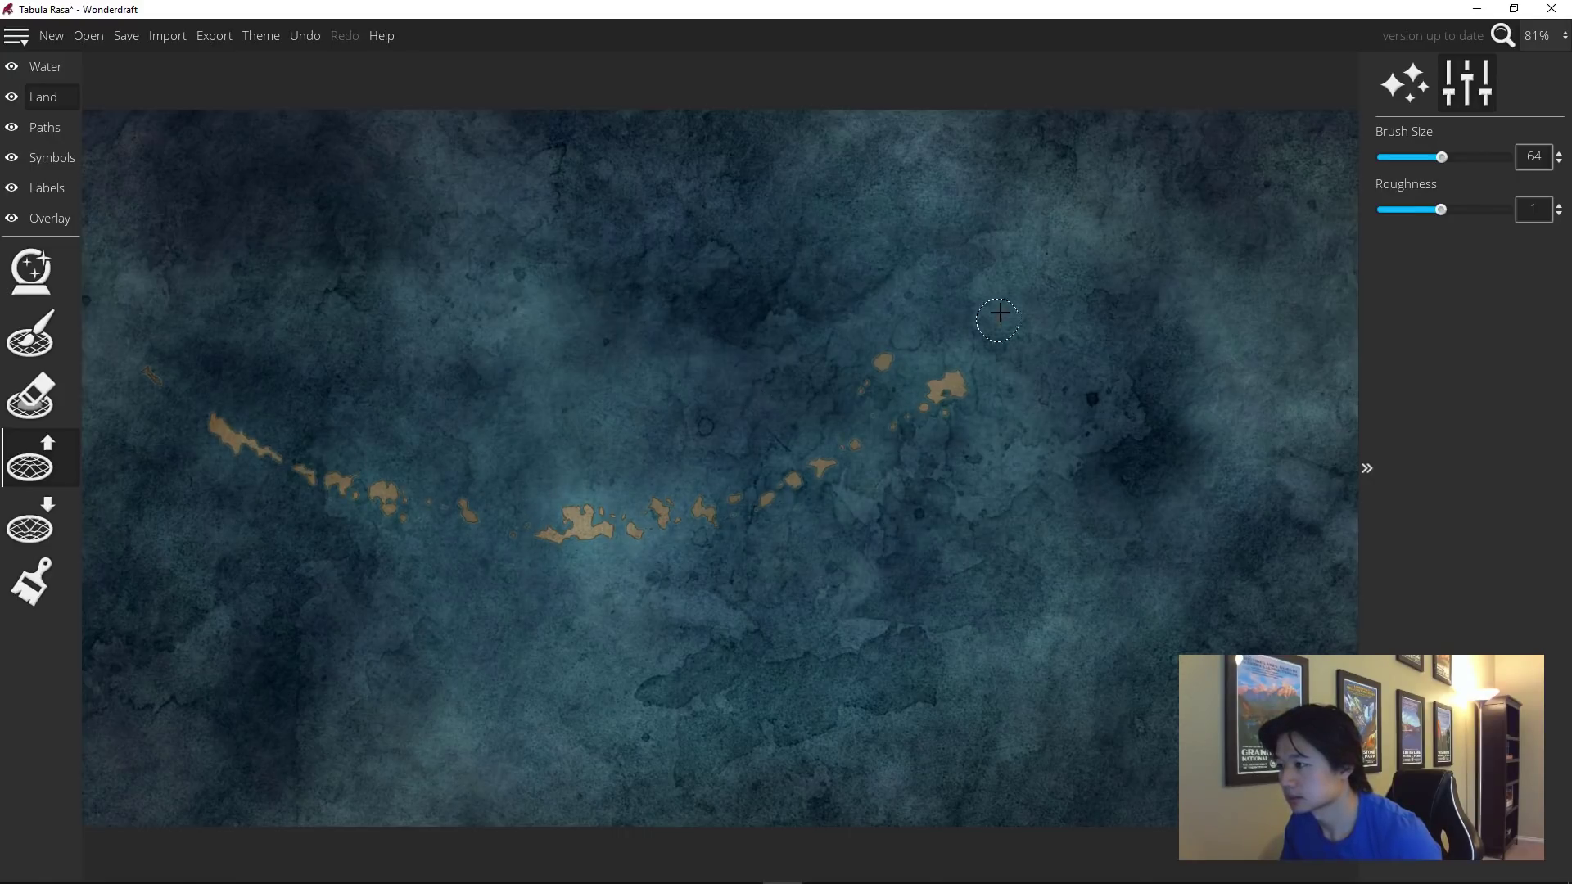
{"action": "mouse_move", "coordinate": [999, 313]}
{"action": "left_mouse_down"}
{"action": "mouse_move", "coordinate": [842, 443]}
{"action": "mouse_move", "coordinate": [722, 499]}
{"action": "left_mouse_up"}
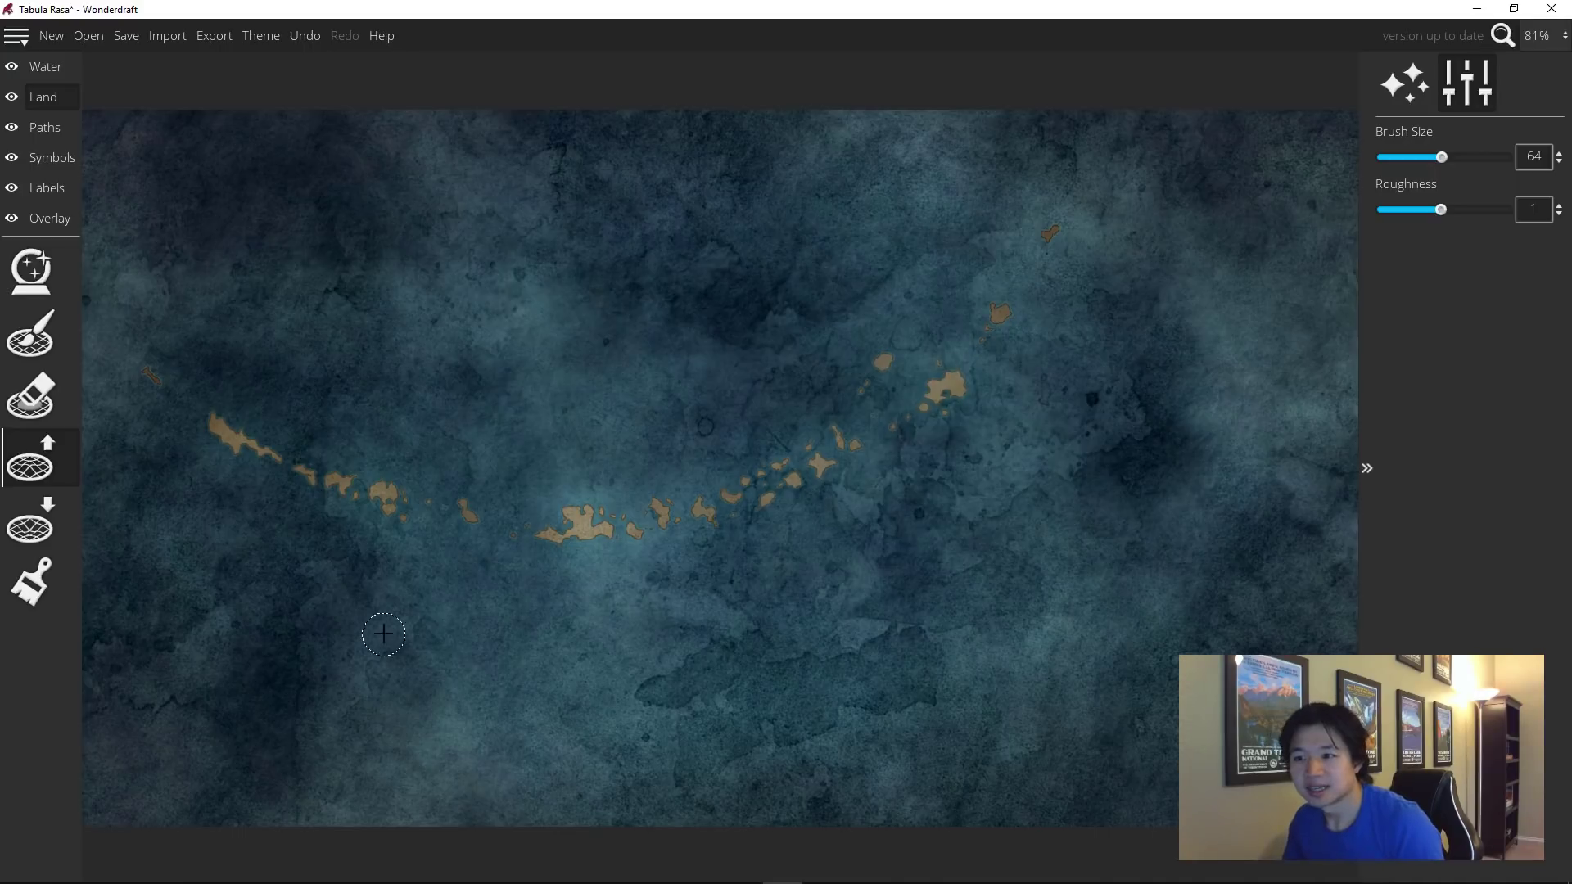